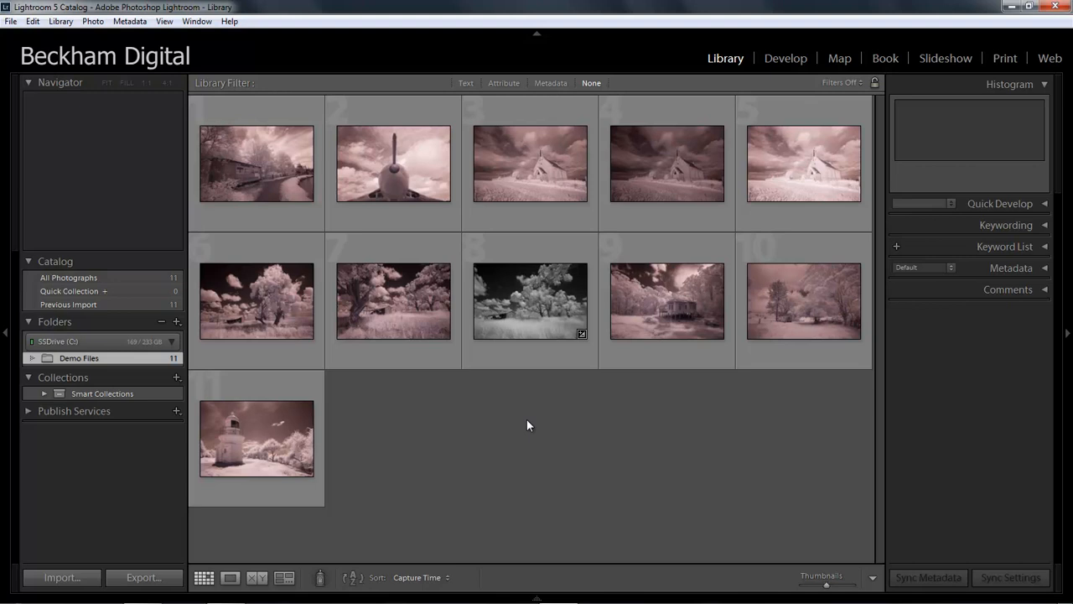
Open the first photo, the old railway carriage beside the canal path, in the Develop module.
left_click(272, 174)
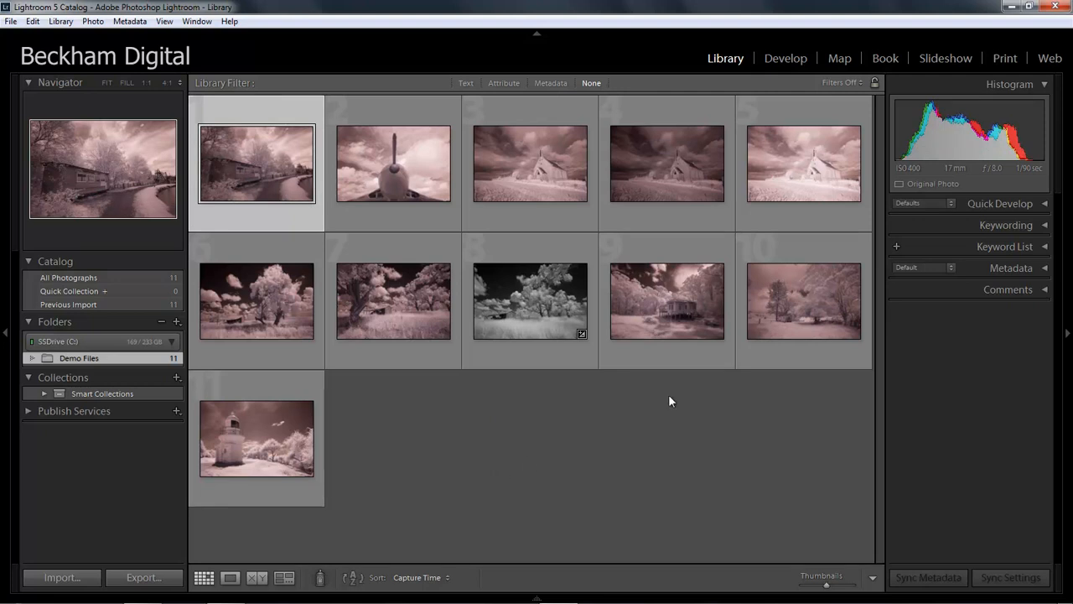
left_click(786, 59)
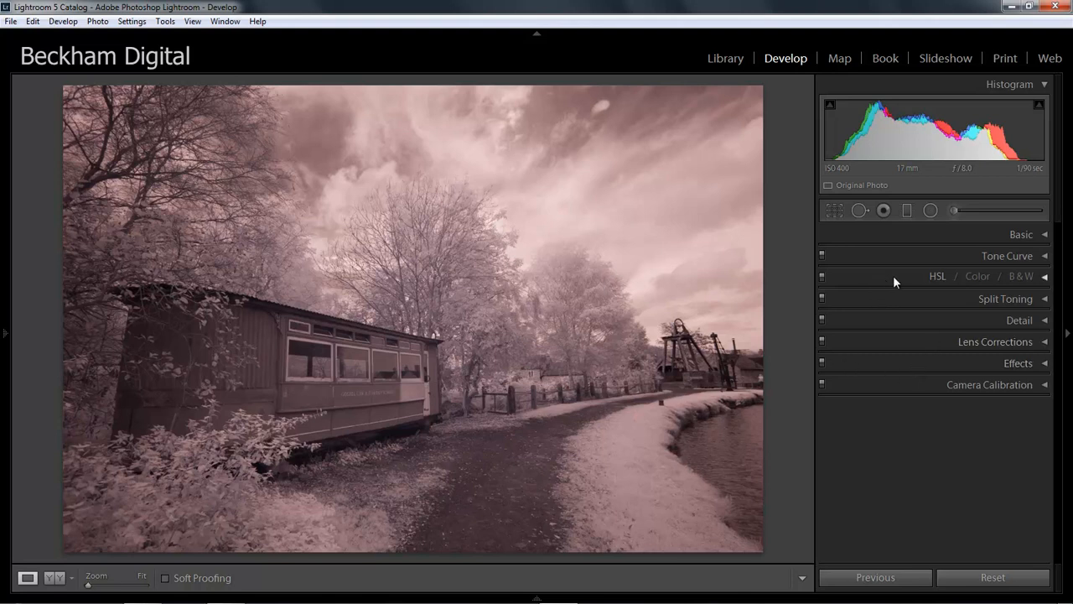
Try converting the photo to monochrome with the Black & White mix.
left_click(1022, 278)
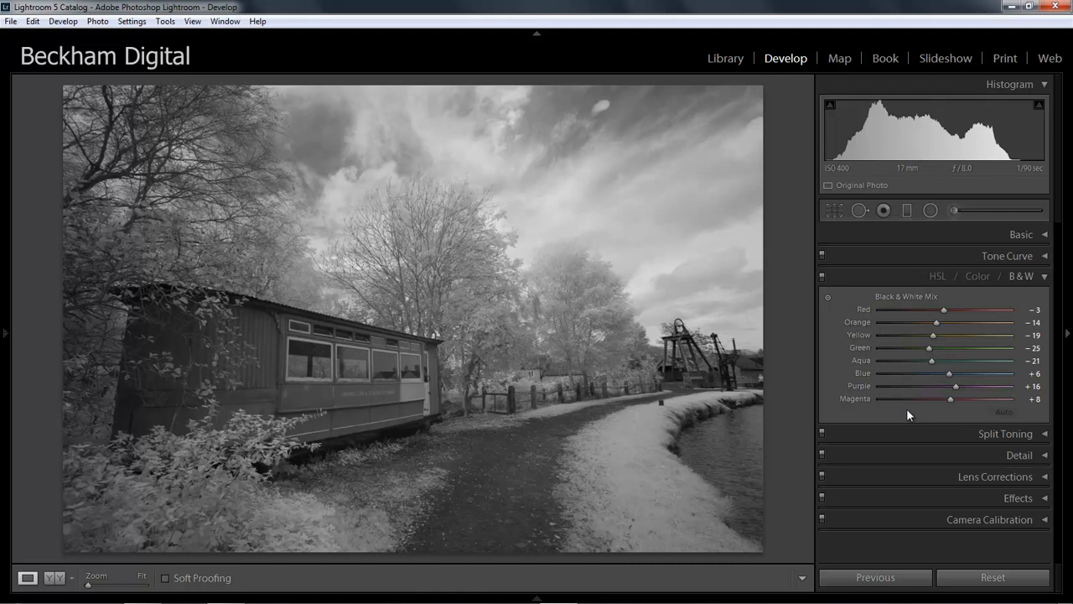
left_click(1045, 278)
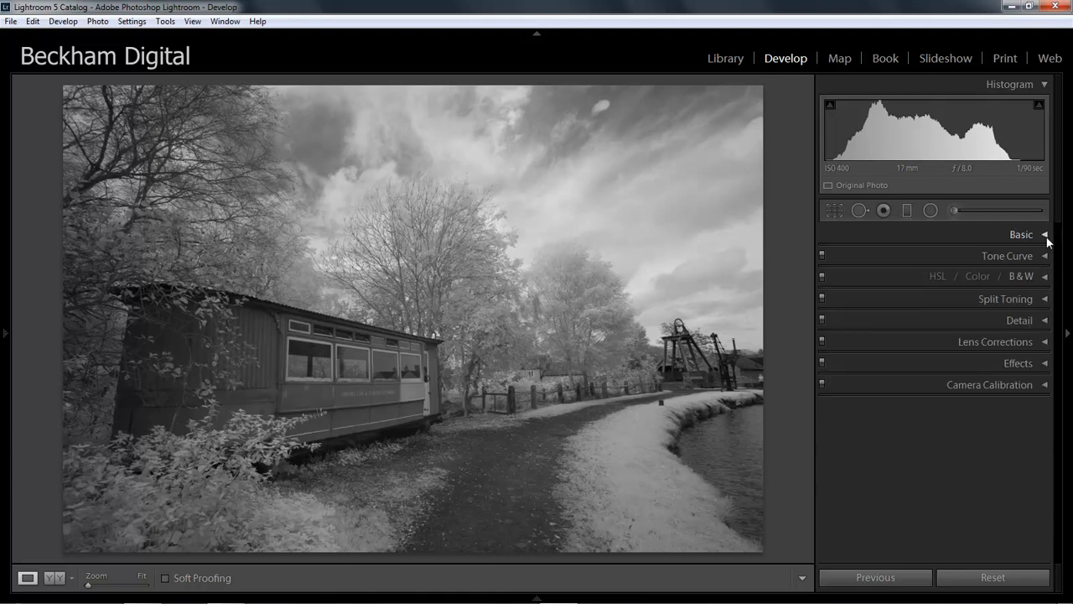
Remove the photo's colour by setting Saturation to −100, and raise Clarity to +86.
left_click(1044, 238)
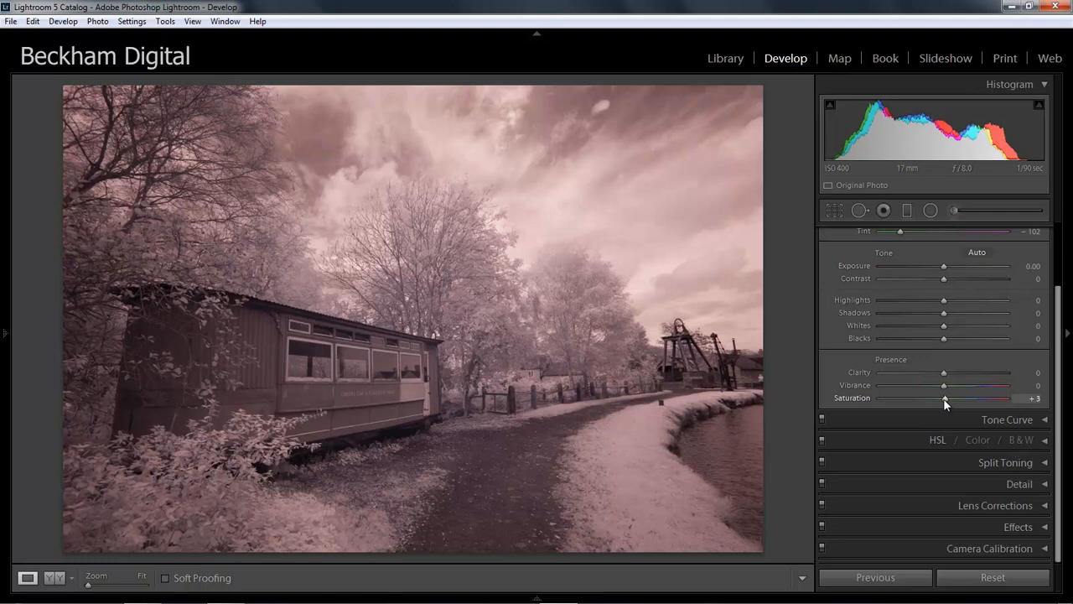
left_click_drag(944, 398, 870, 399)
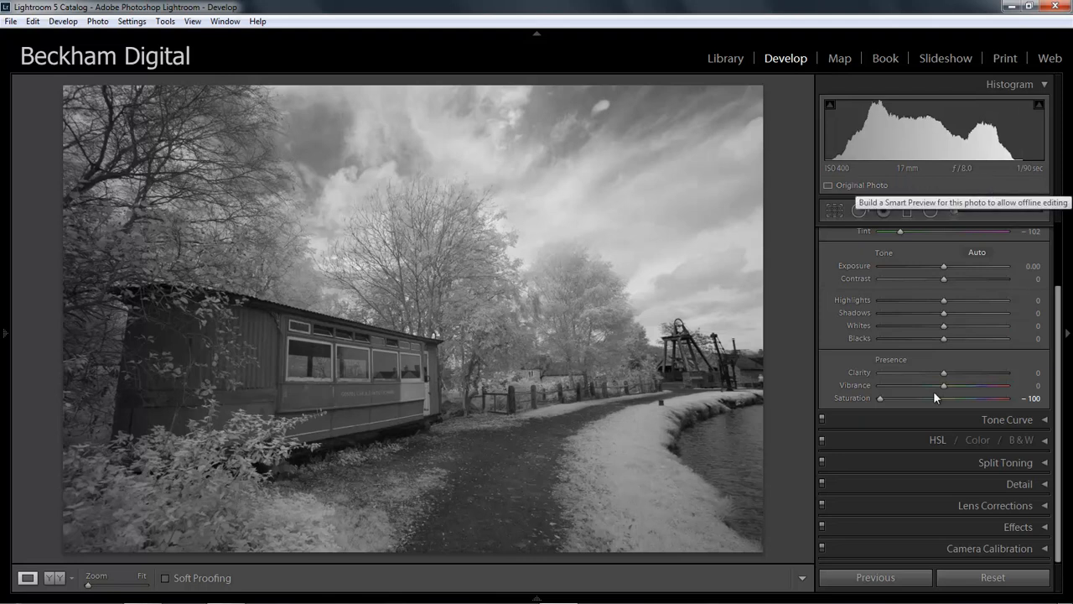
left_click(975, 373)
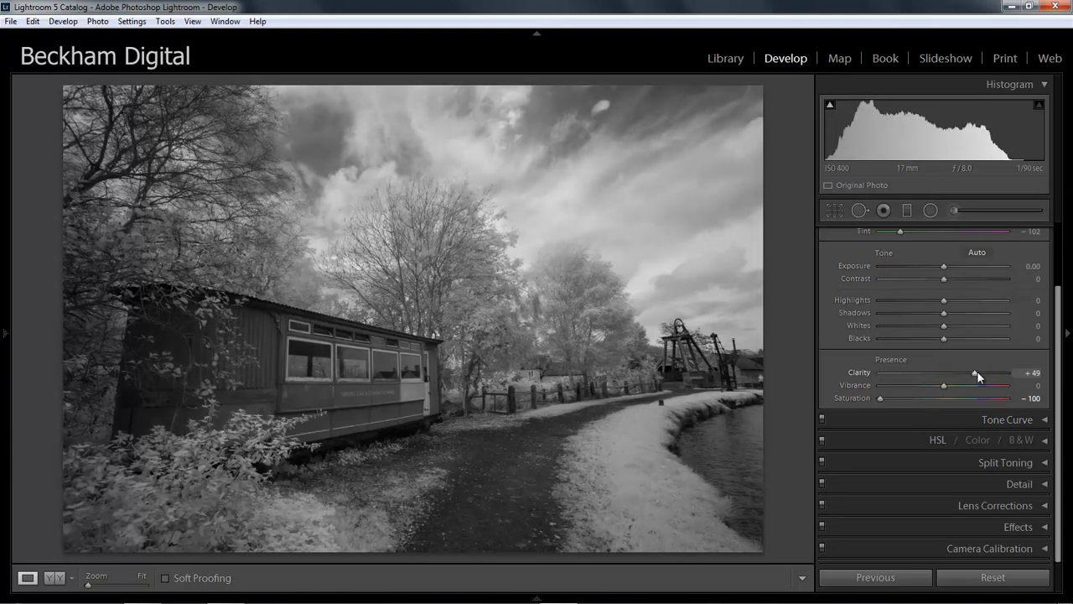
left_click_drag(975, 371, 977, 372)
left_click(998, 372)
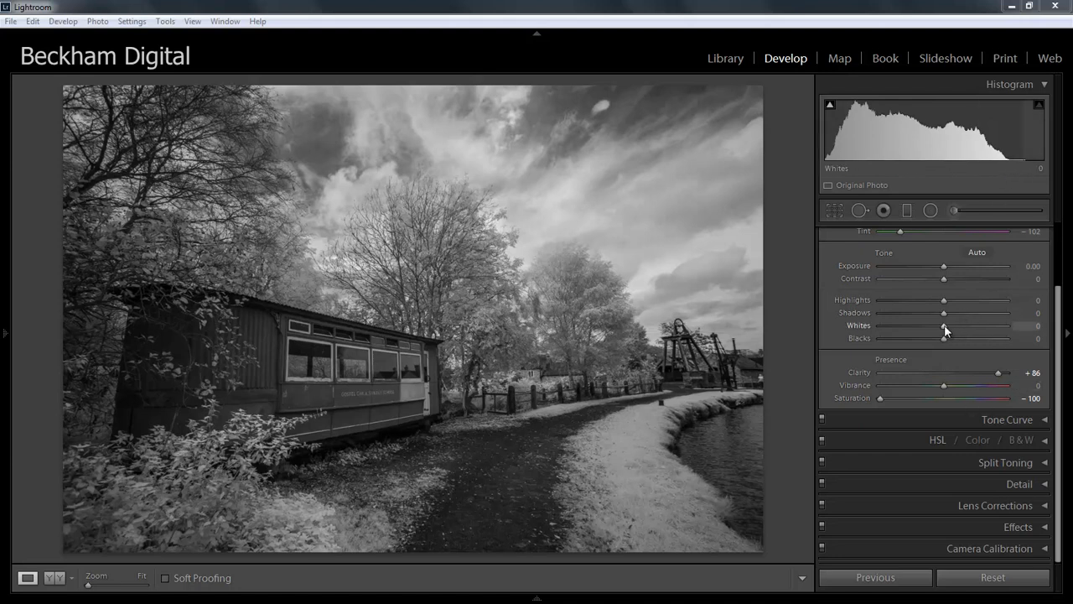
Brighten the photo's Whites to +57 and close the Basic adjustments.
left_click_drag(943, 325, 972, 328)
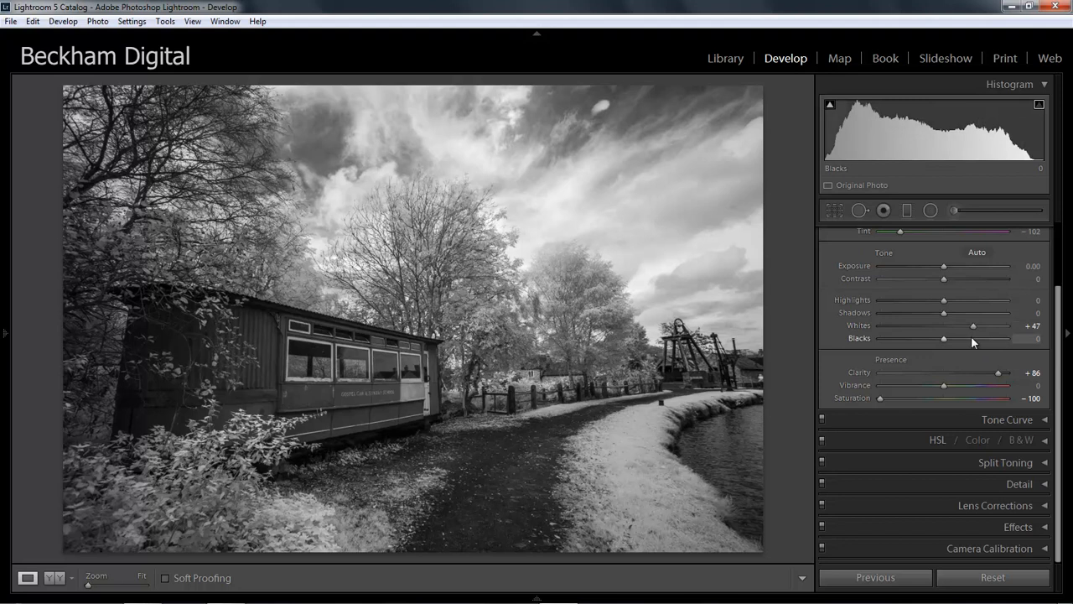
mouse_move(973, 329)
left_mouse_down()
mouse_move(991, 328)
mouse_move(979, 329)
left_mouse_up()
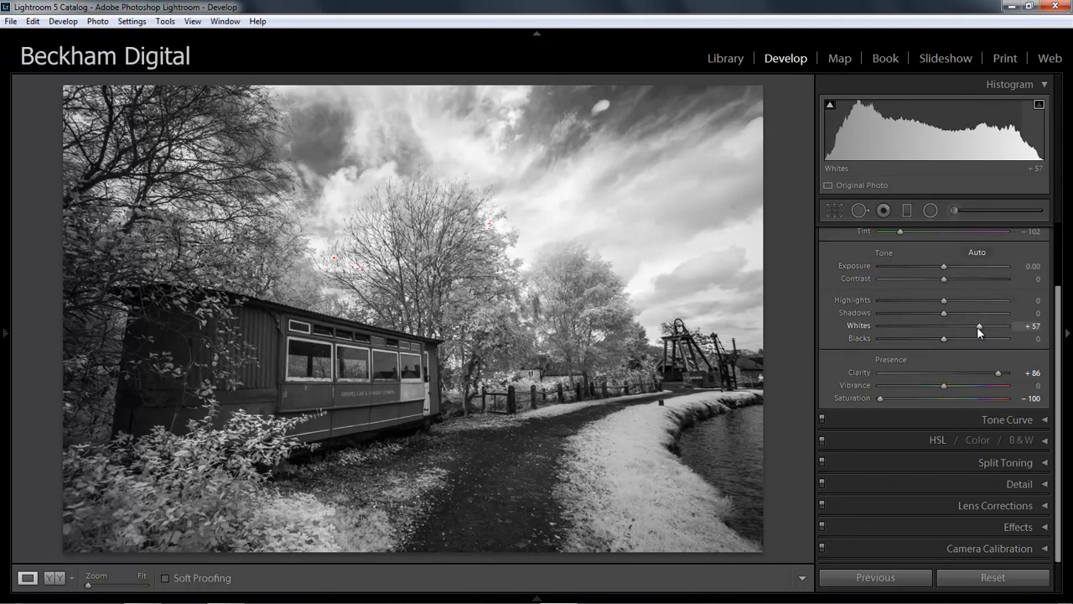
left_click_drag(978, 325, 969, 327)
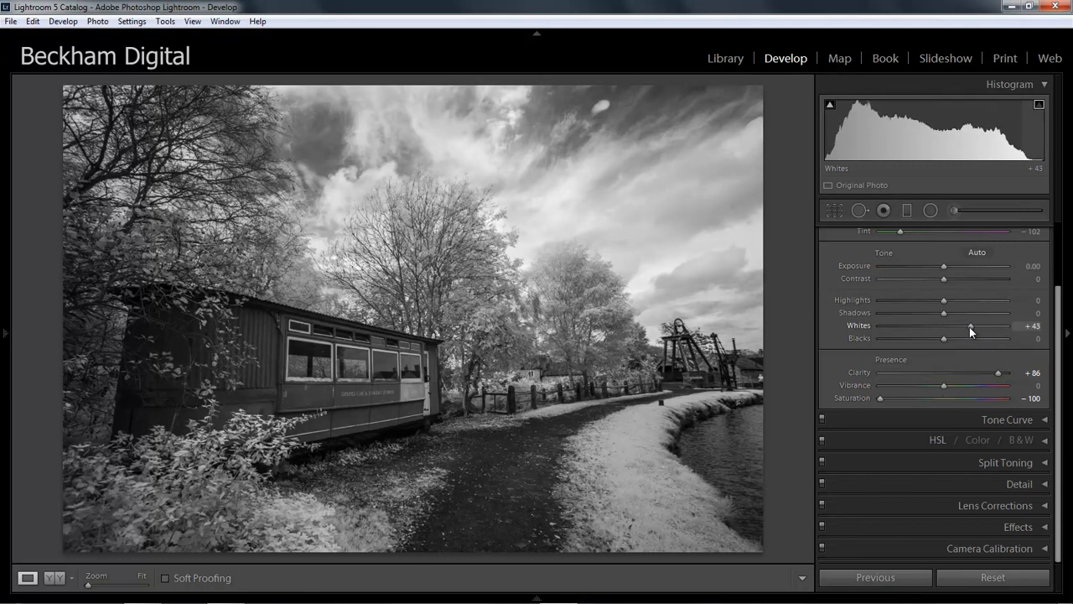
left_click_drag(969, 327, 971, 326)
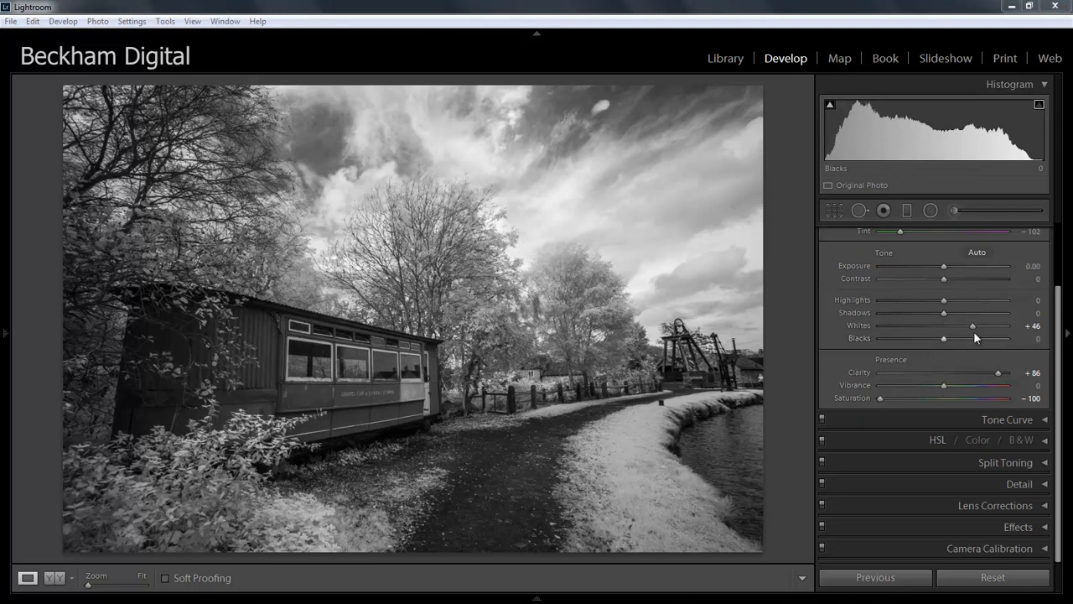
left_click_drag(975, 325, 979, 325)
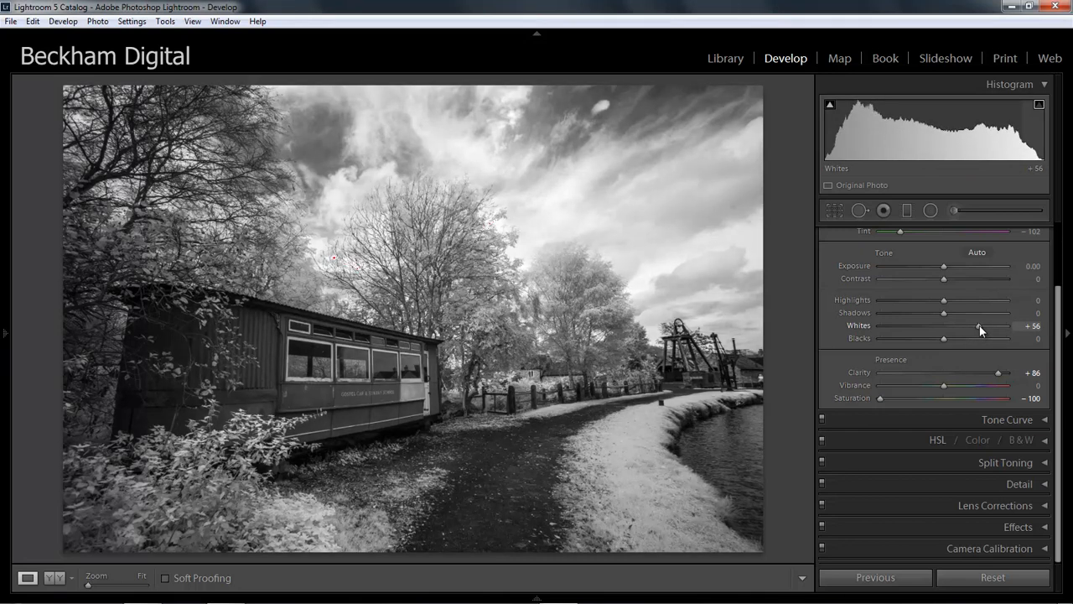
left_click_drag(980, 325, 985, 323)
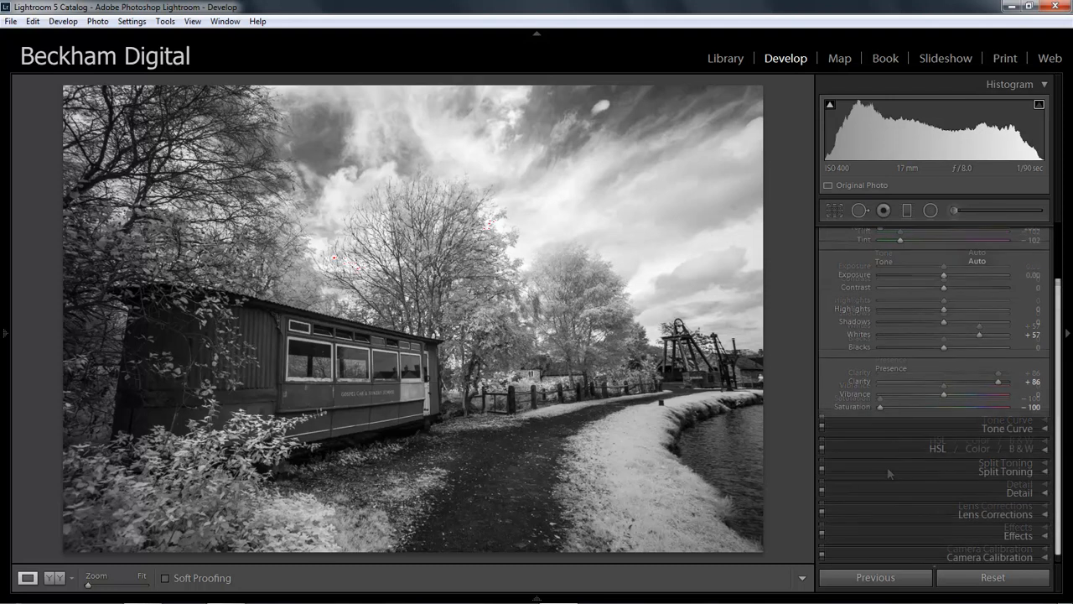
scroll(887, 473, "up", 3)
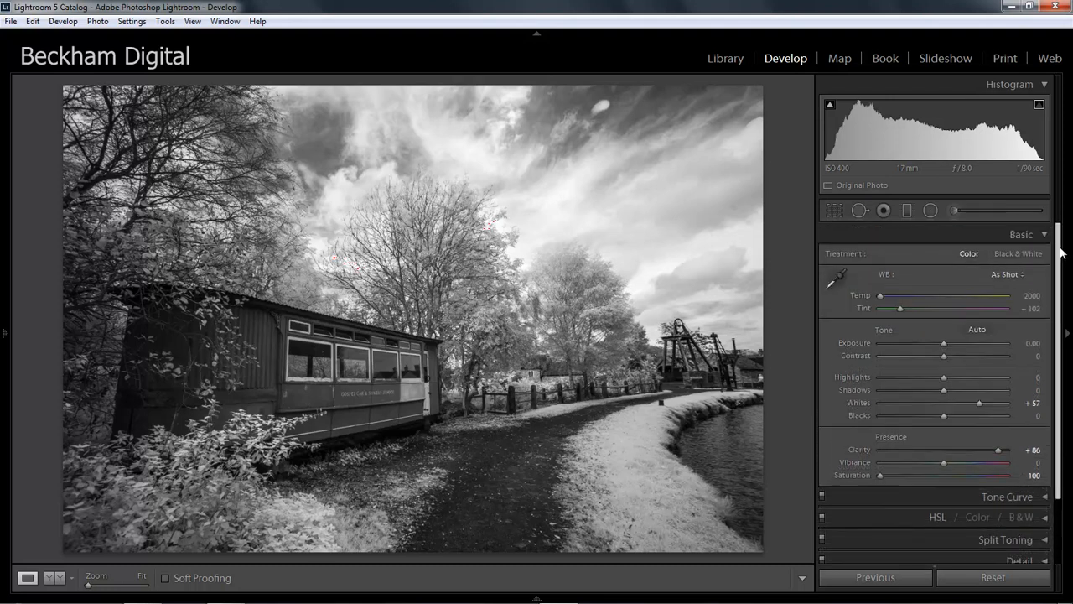
left_click(1045, 235)
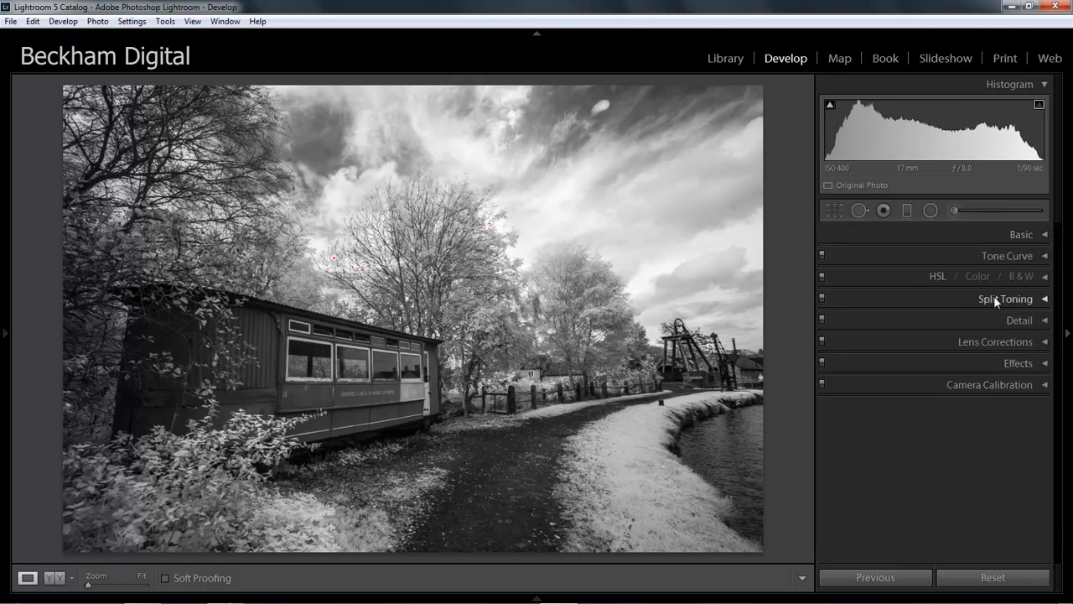
Add a slanted Graduated Filter from the top of the sky down to the tree line, with Exposure −1.25, Clarity 56 and Highlights −33.
left_click(908, 210)
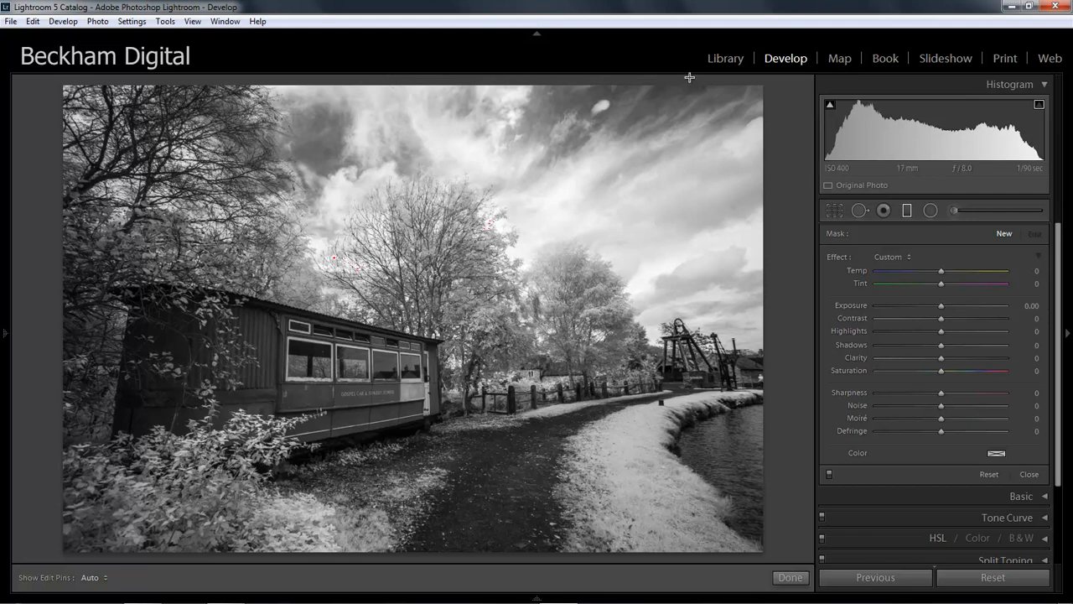
left_click_drag(690, 79, 616, 389)
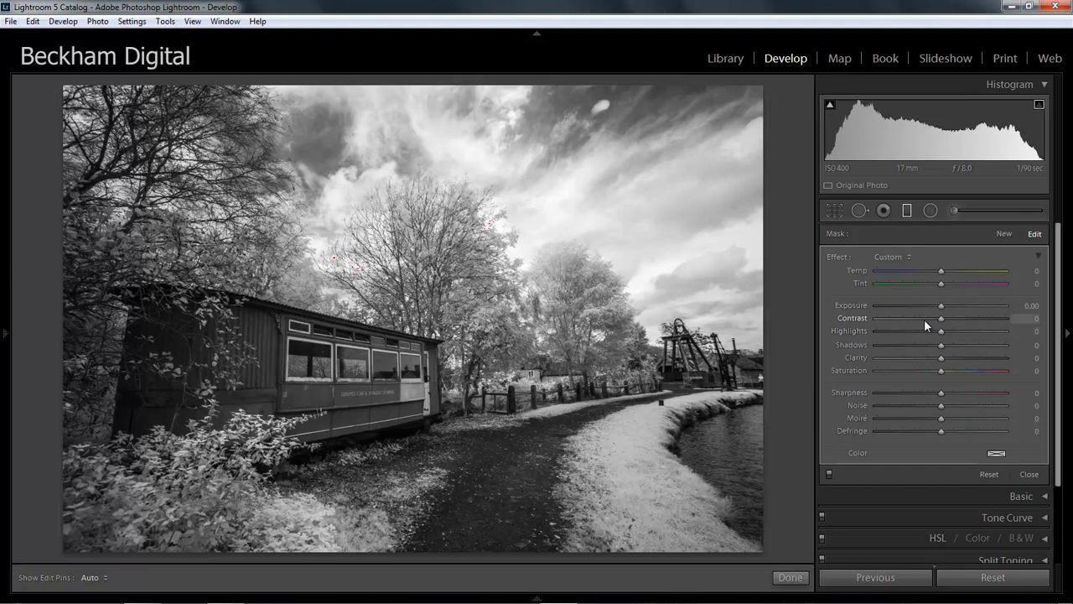
left_click_drag(942, 308, 921, 314)
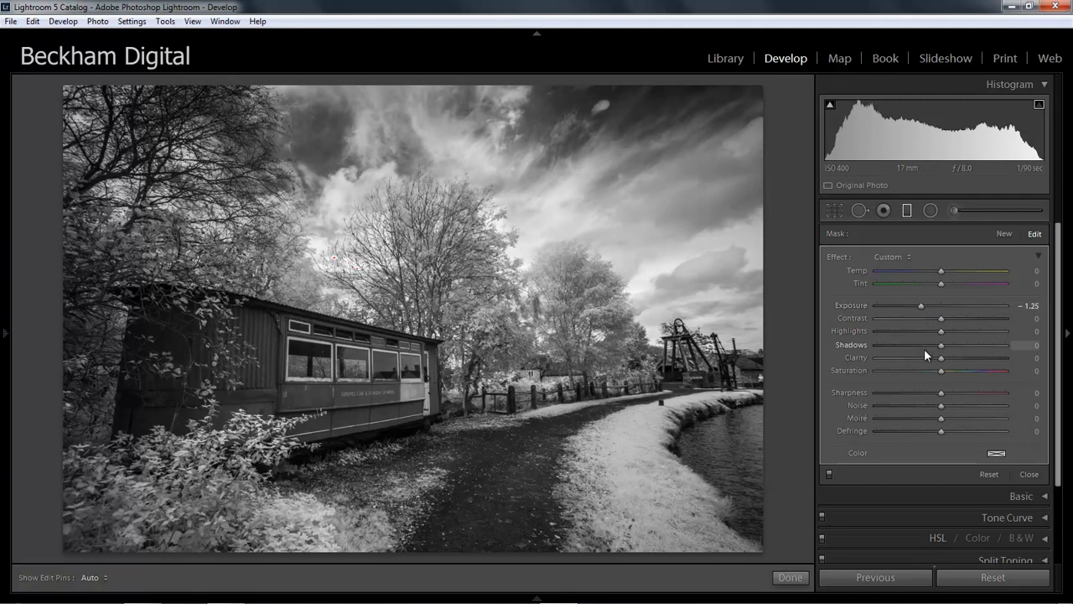
left_click(966, 357)
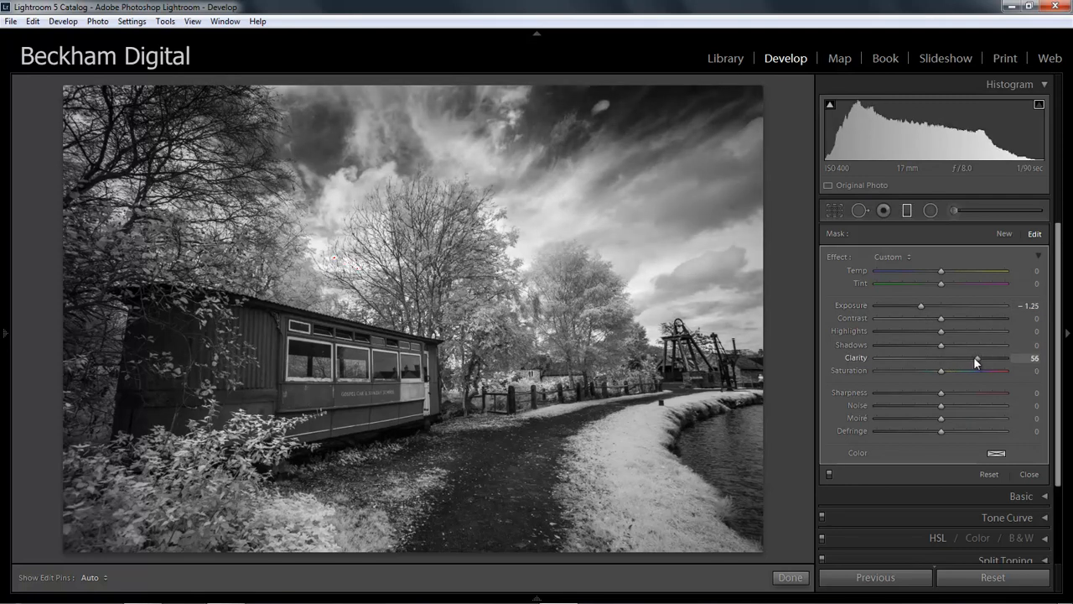
left_click(918, 330)
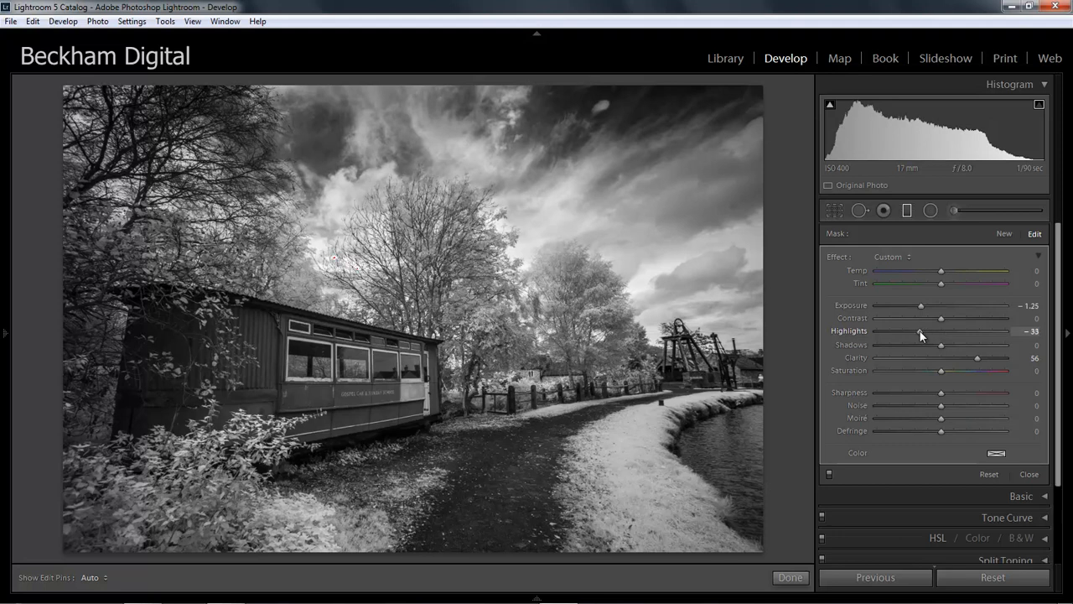
Deepen the sky's graduated filter to Exposure −2.08, Highlights −100 and Shadows −25.
left_click_drag(923, 308, 913, 306)
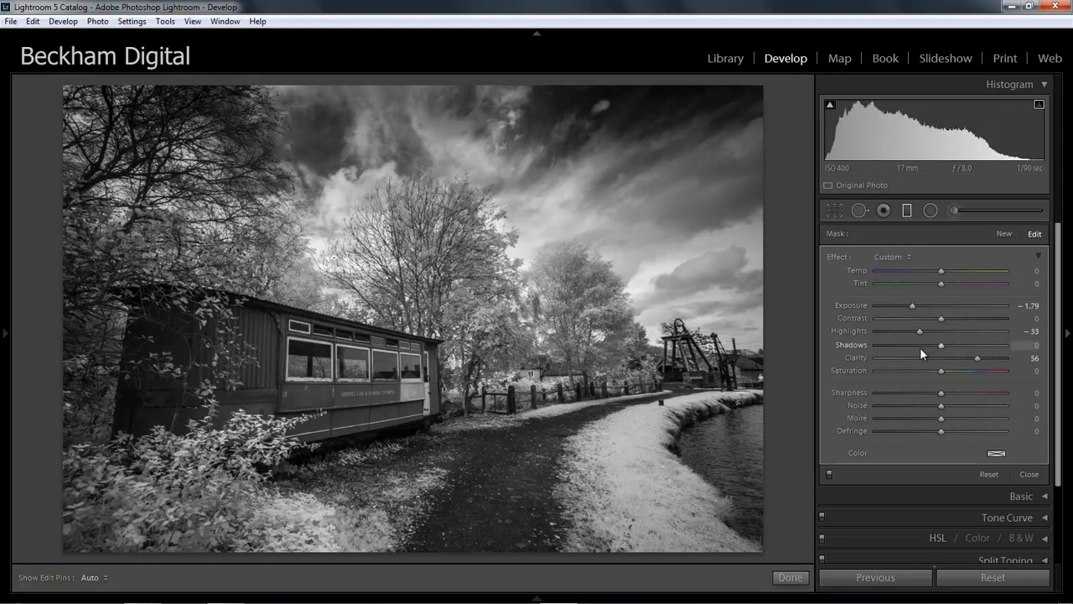
left_click_drag(938, 343, 924, 348)
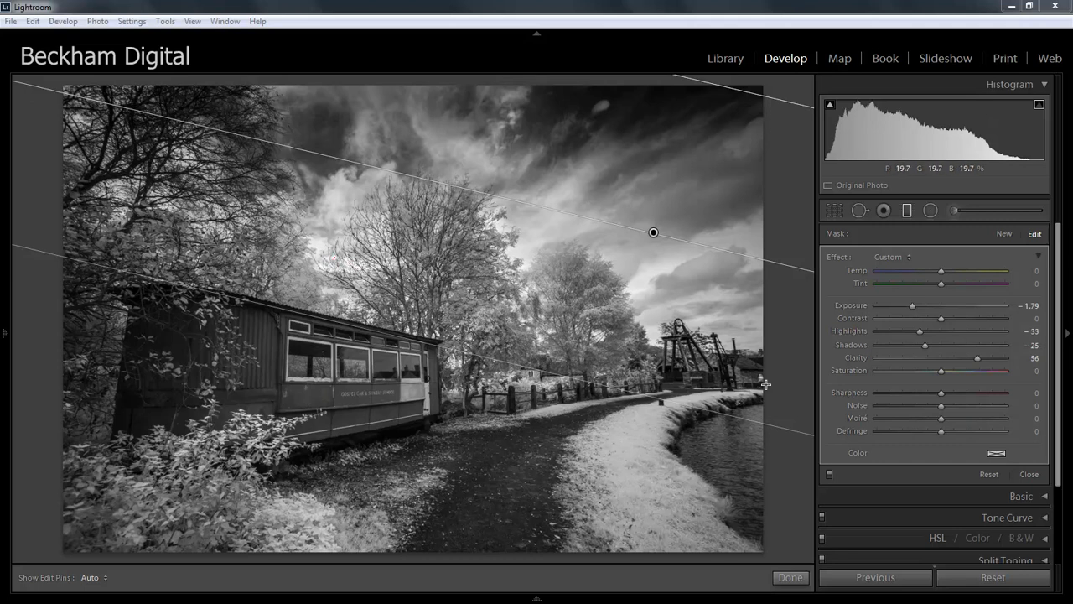
left_click_drag(914, 335, 863, 335)
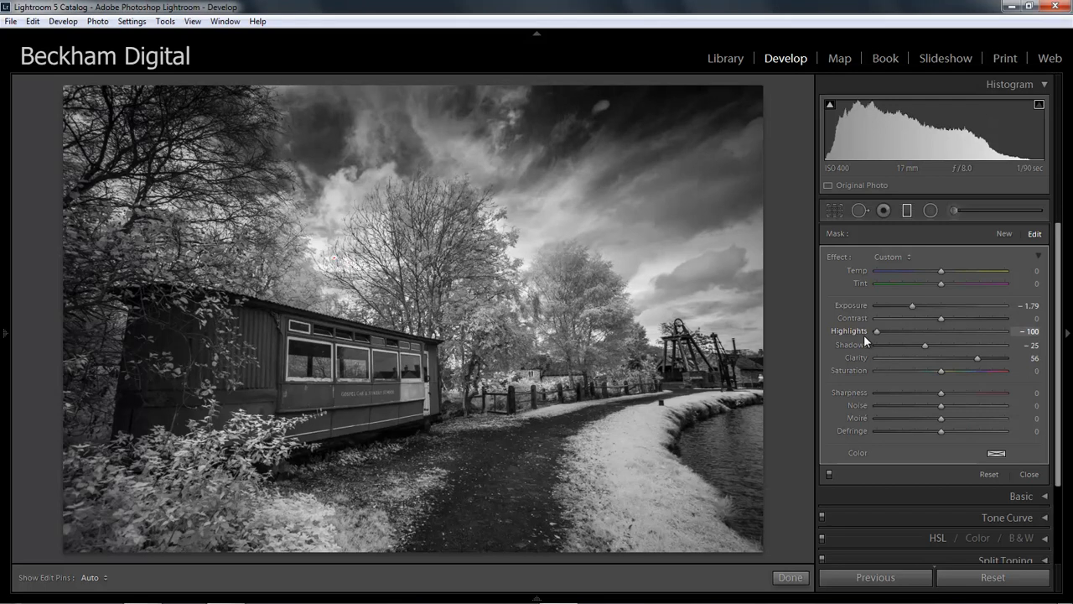
left_click_drag(913, 304, 906, 308)
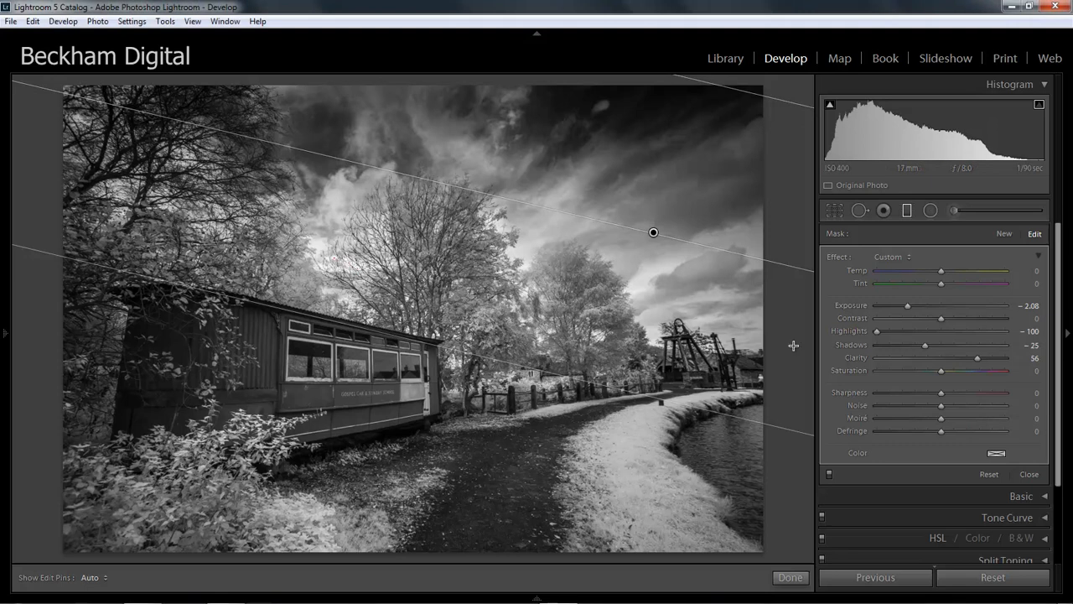
Start an Adjustment Brush with Exposure −1.54, try it on the bright sky around the middle tree, and undo the stroke.
left_click(957, 212)
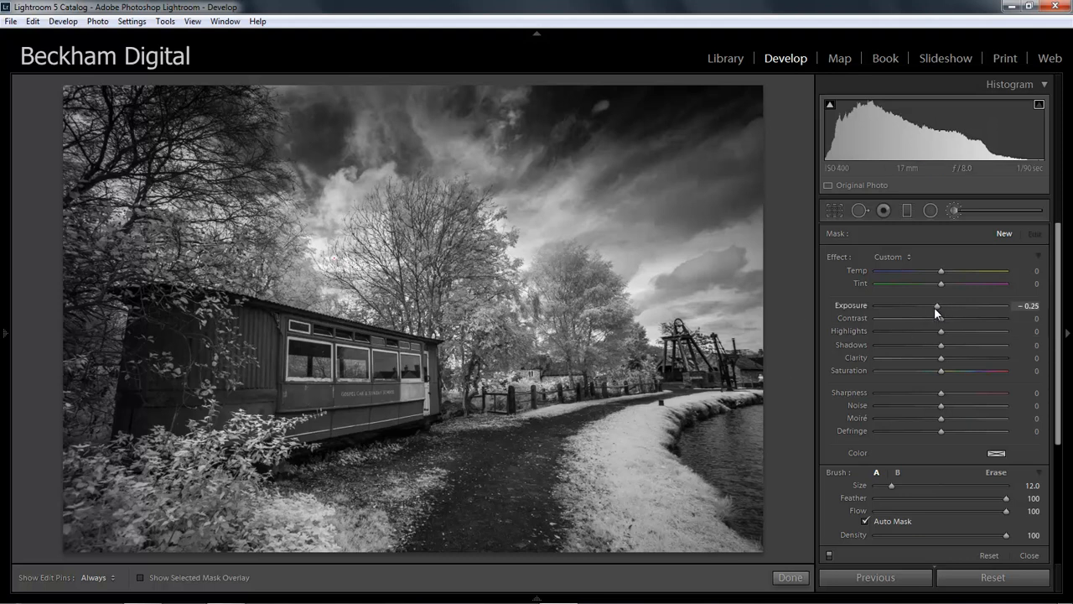
left_click_drag(920, 308, 913, 310)
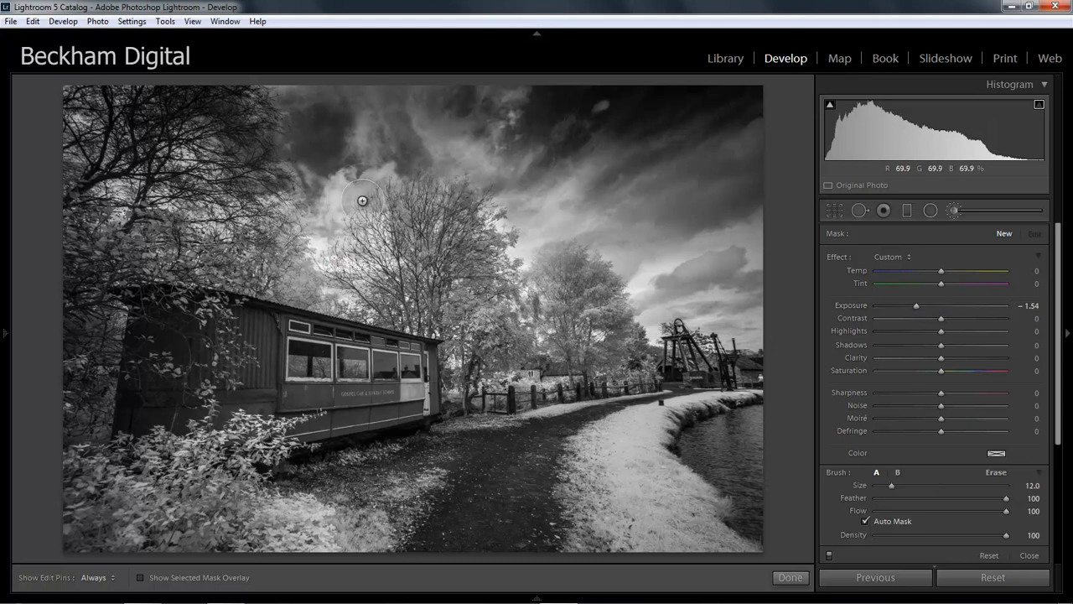
mouse_move(354, 206)
left_mouse_down()
mouse_move(312, 243)
mouse_move(334, 250)
mouse_move(329, 291)
mouse_move(359, 310)
left_mouse_up()
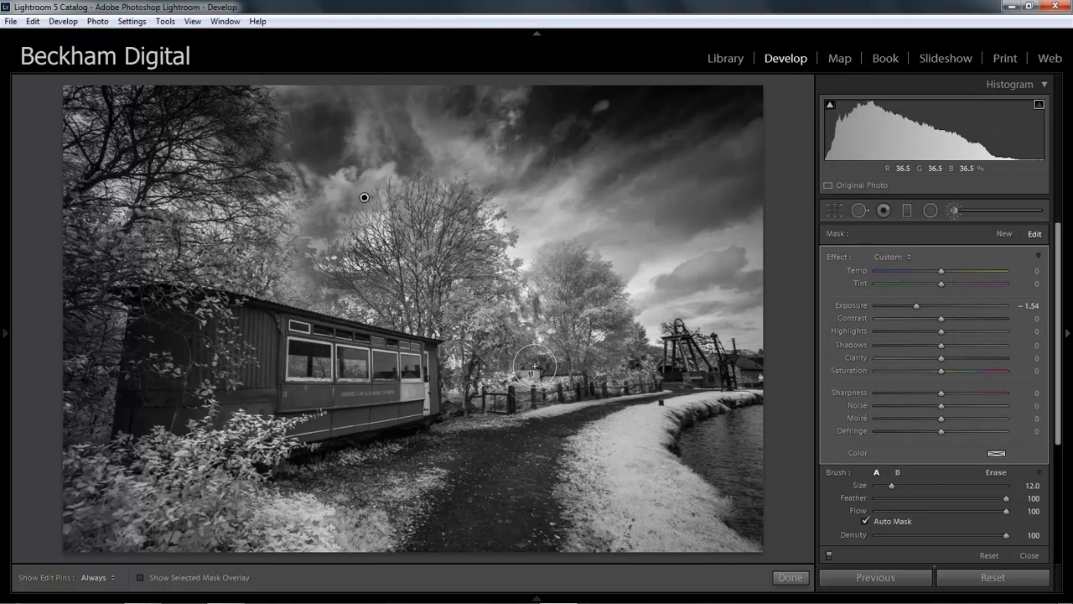
key("ctrl+z")
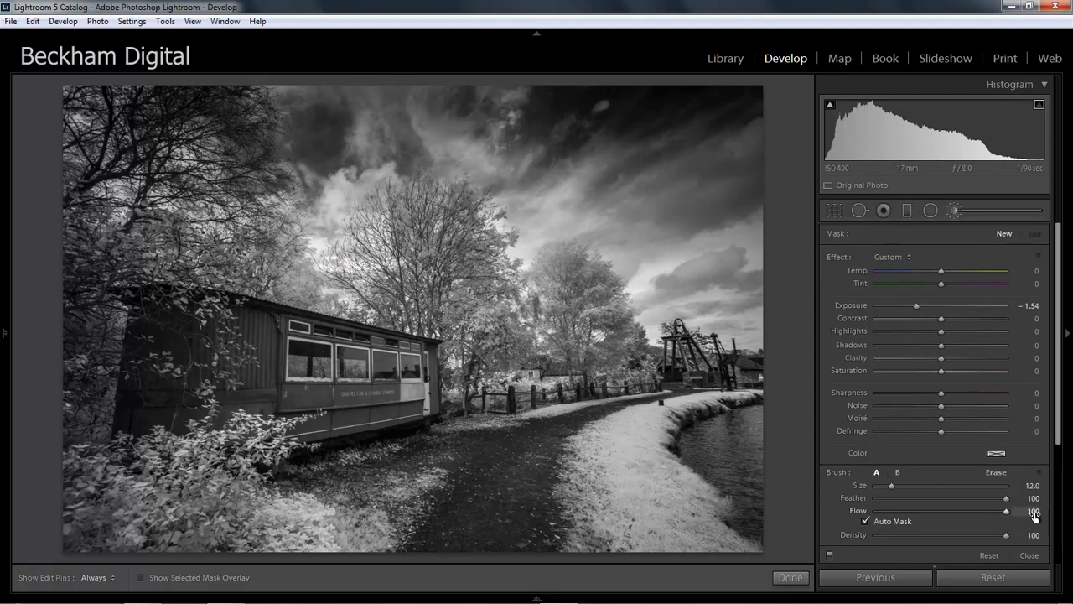
Lower the brush Flow to 10 and paint over the bright sky behind the middle tree with the edit pins hidden.
left_click_drag(1005, 513, 914, 509)
left_click_drag(886, 511, 889, 513)
key("h")
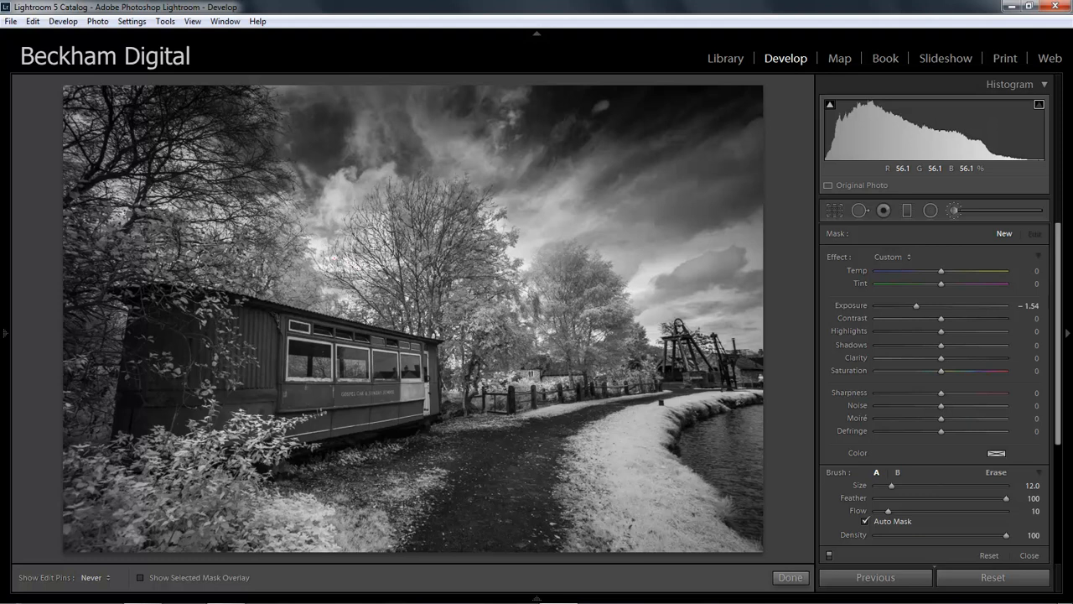
mouse_move(334, 307)
left_mouse_down()
mouse_move(329, 248)
mouse_move(371, 231)
left_mouse_up()
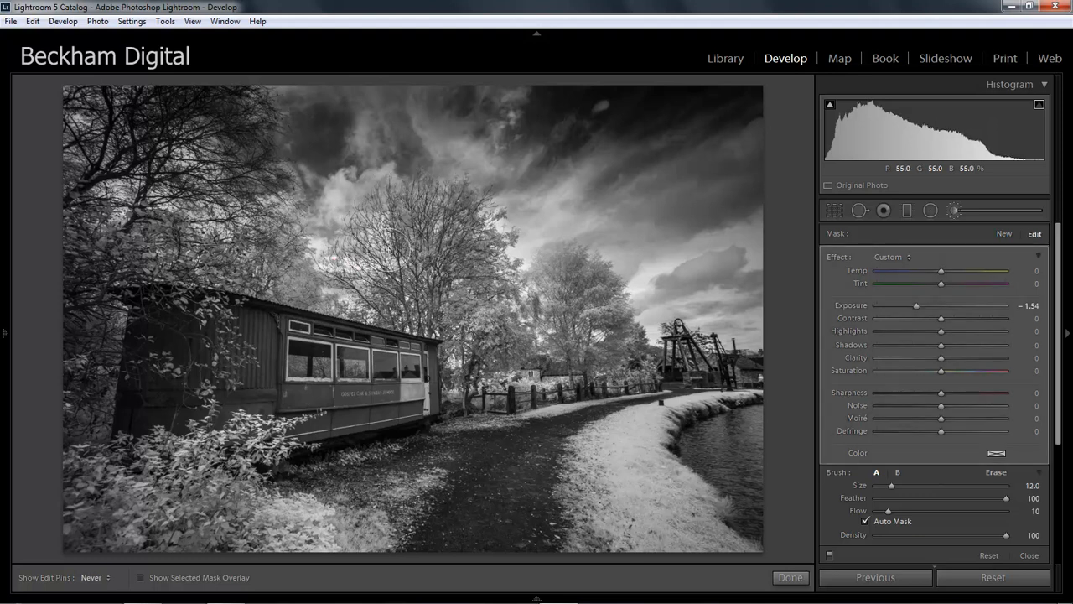
key("h")
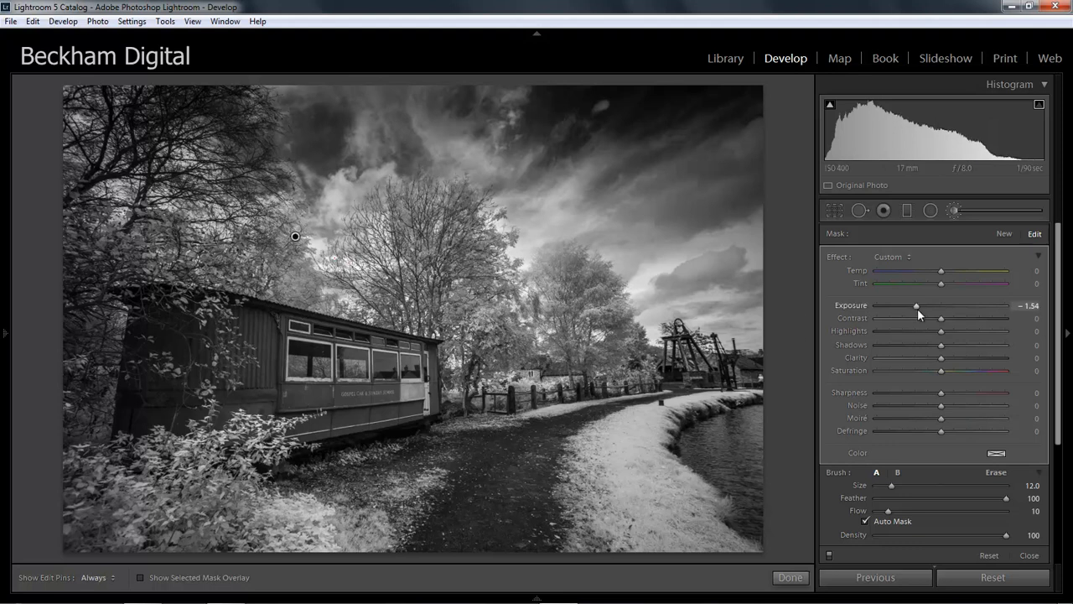
Darken the brushed area to Exposure −1.79, and switch the brush adjustments off to compare the effect.
left_click_drag(917, 307, 912, 306)
key("h")
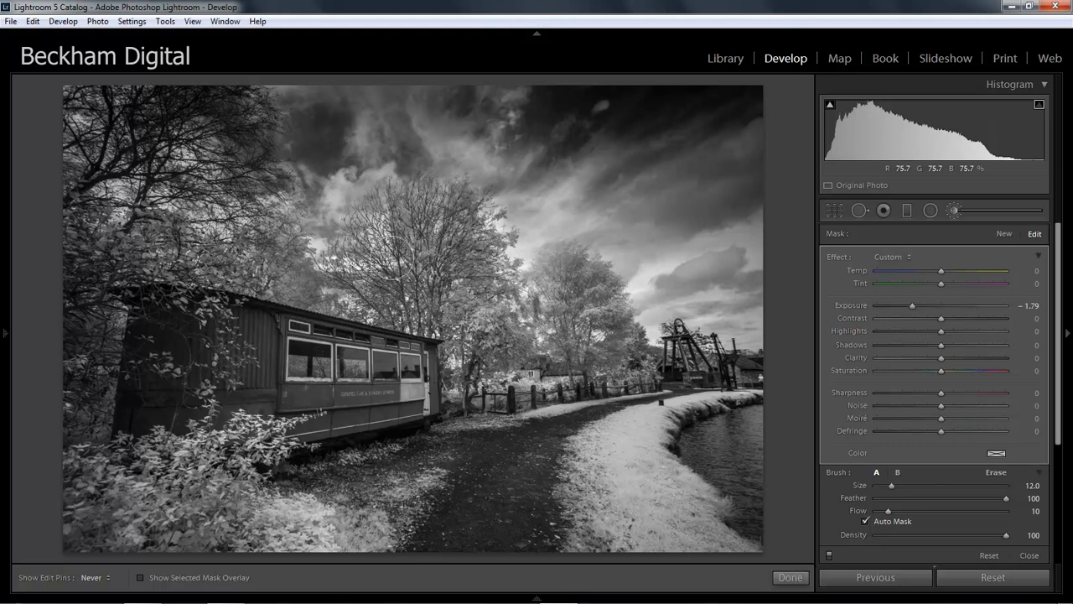
key("h")
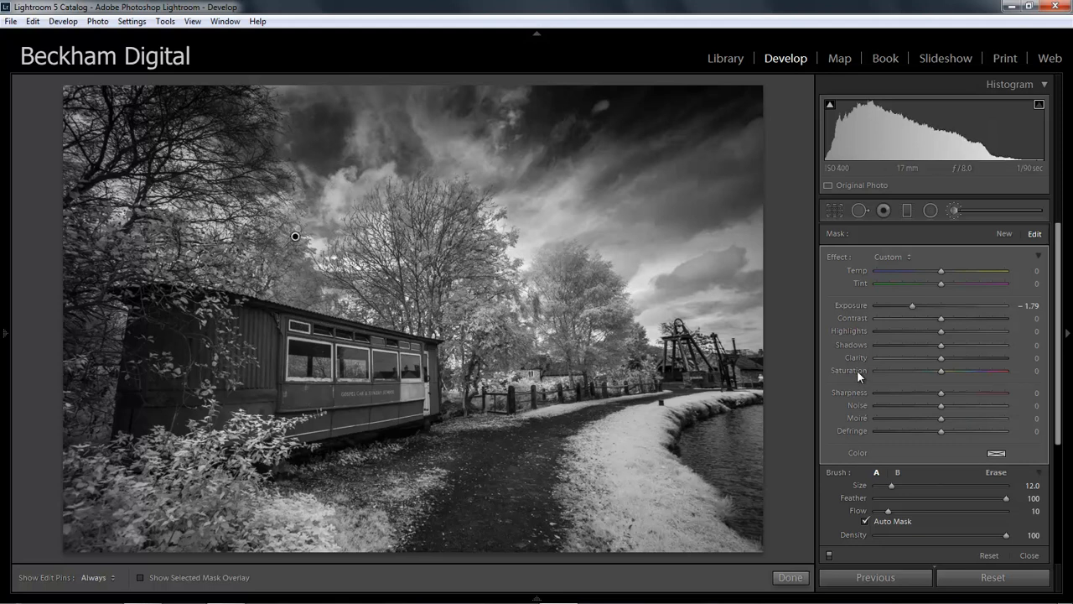
left_click(829, 557)
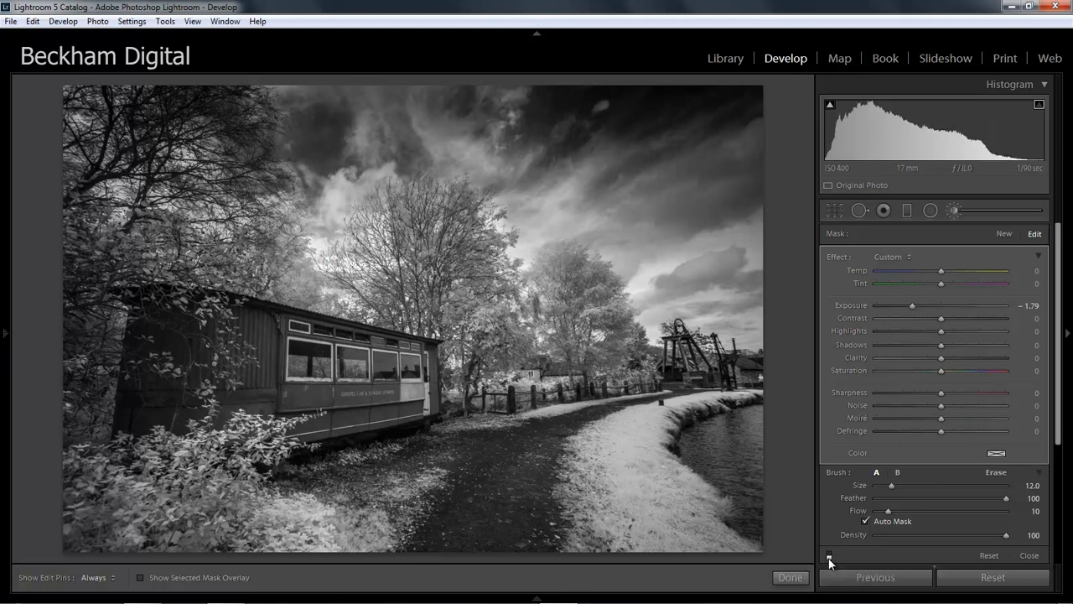
Compare the photo with the sky's brush adjustment switched on and off, leaving it switched on with the edit pins shown.
left_click(829, 555)
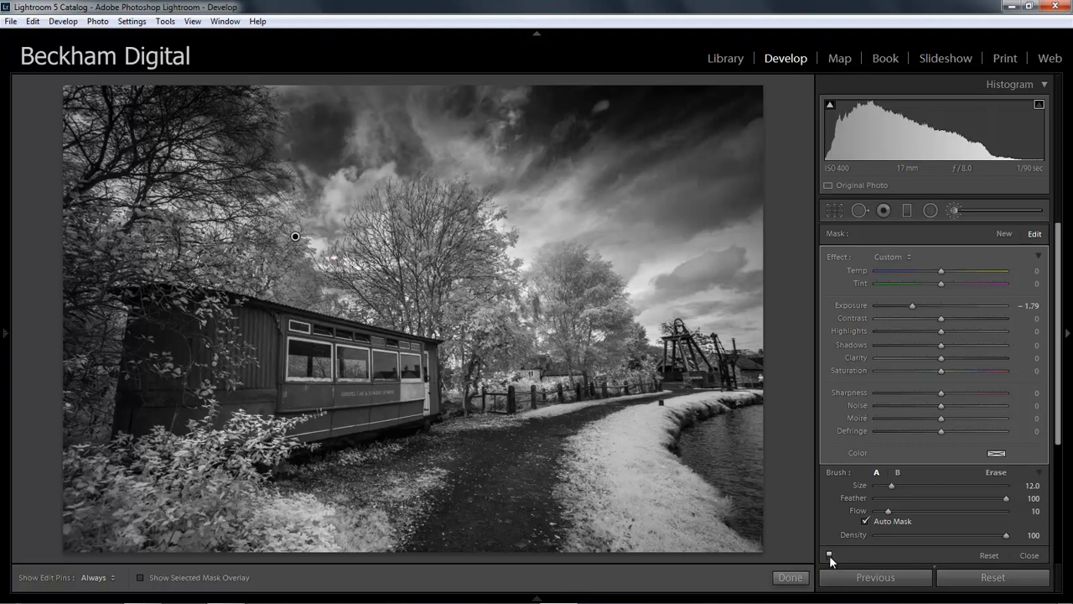
key("h")
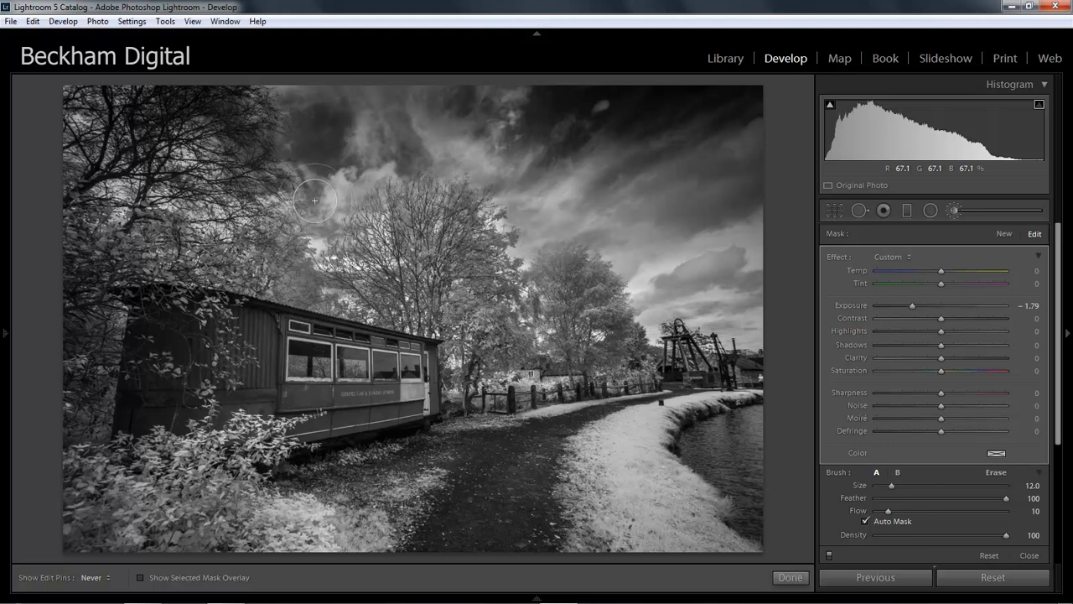
key("h")
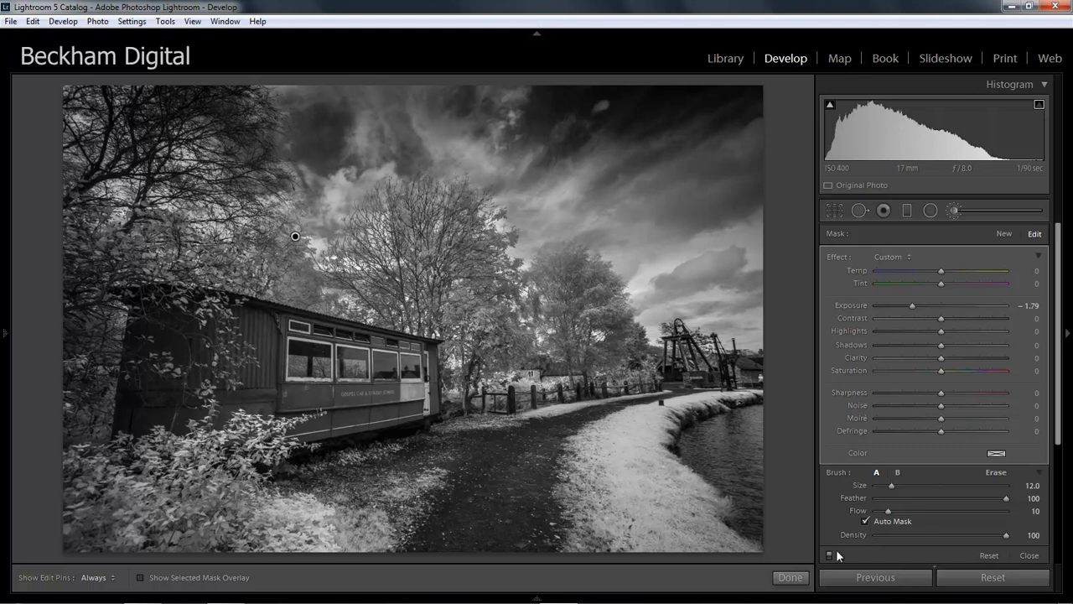
left_click(830, 556)
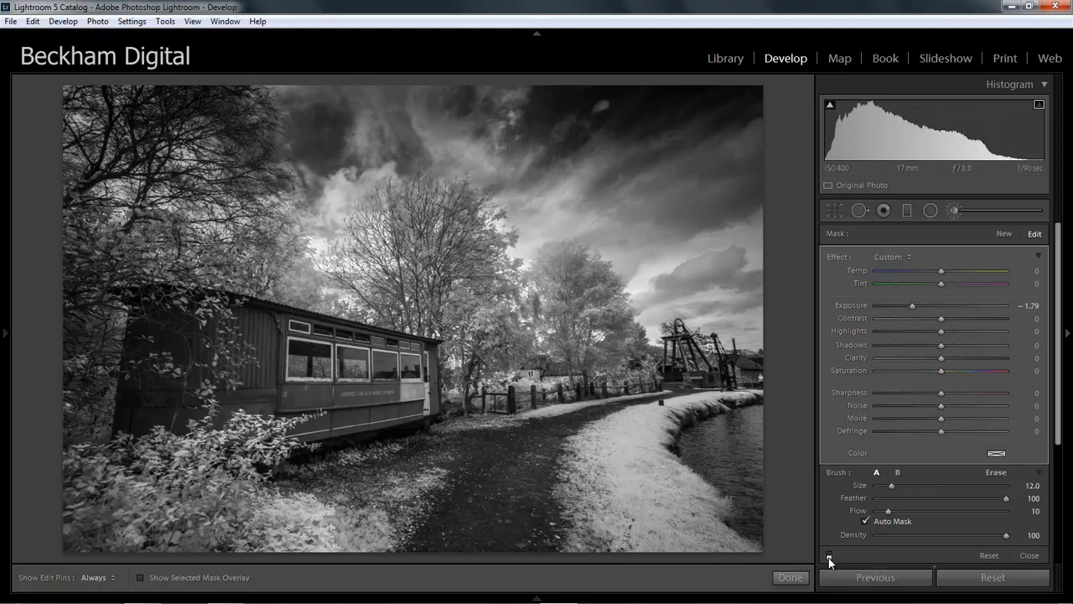
left_click(829, 556)
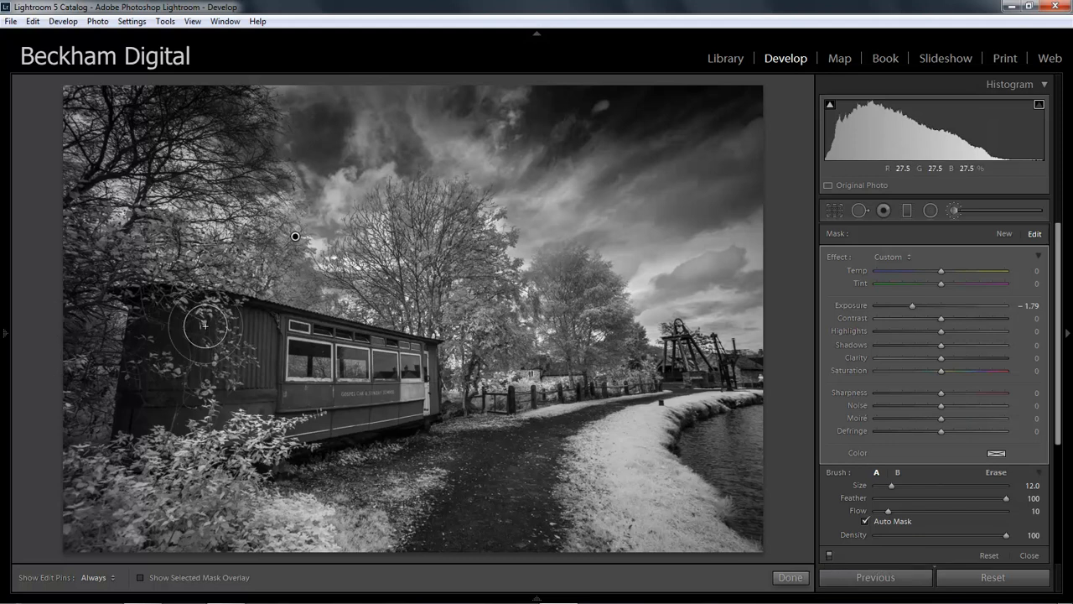
Start a new brush adjustment with Exposure 0.54 and Shadows 67.
left_click(1005, 234)
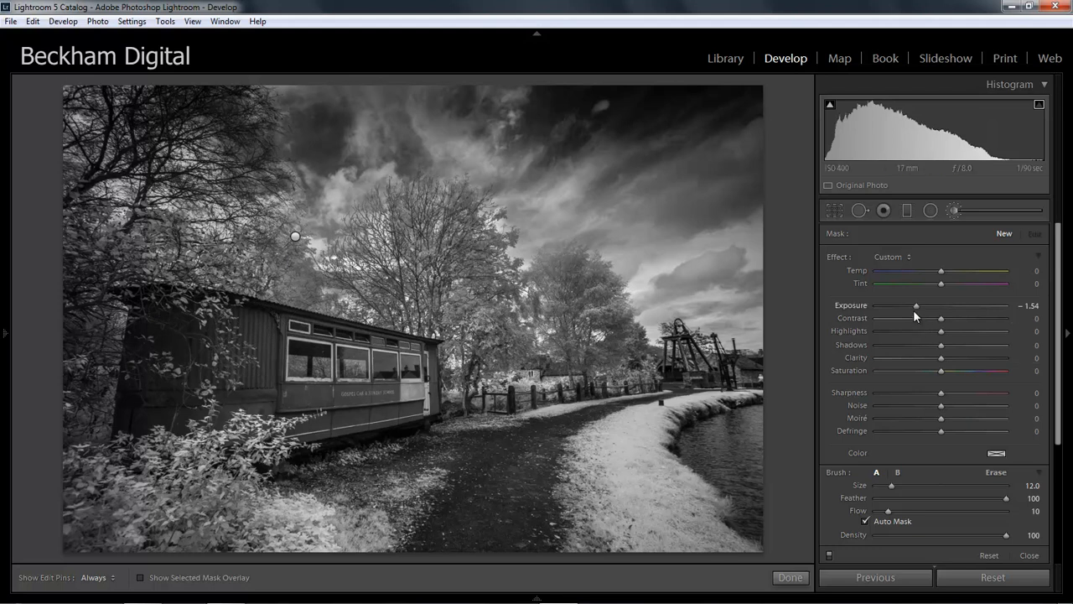
left_click_drag(917, 308, 946, 308)
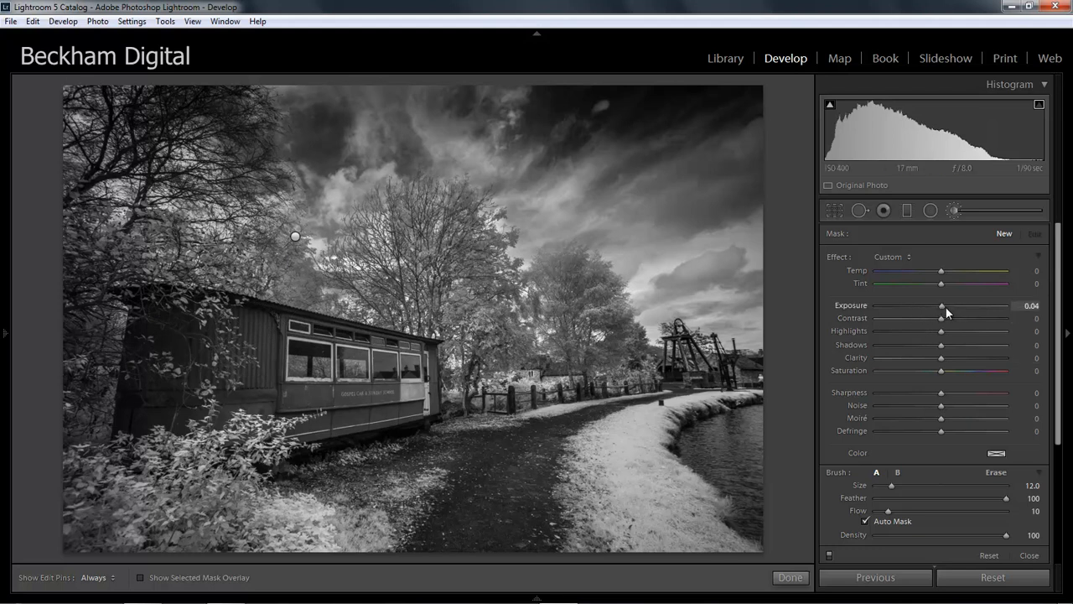
left_click(984, 346)
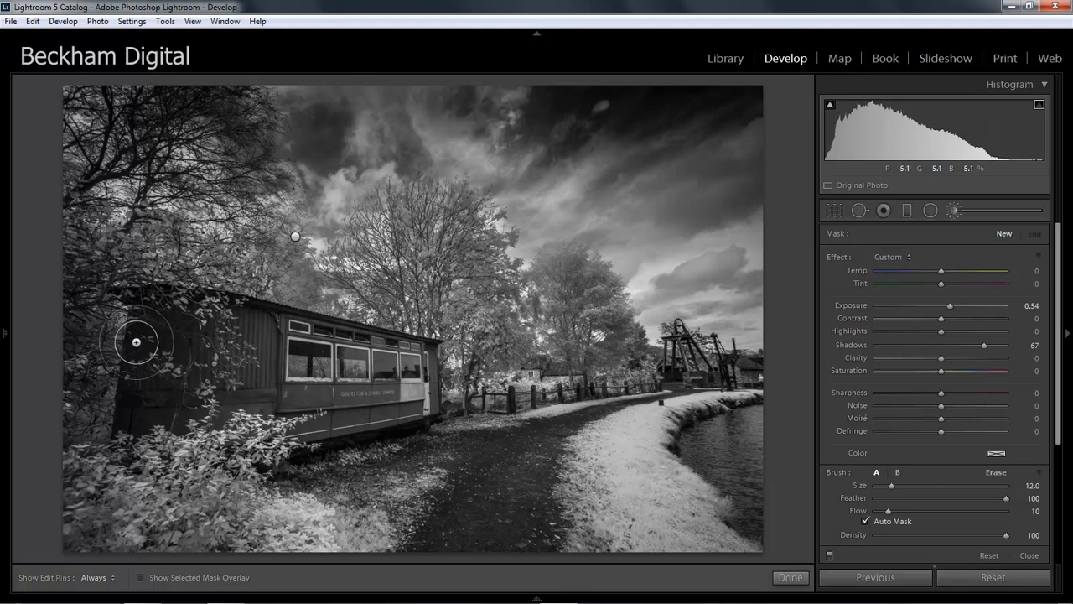
Brush the lightening adjustment over the dark trees at the photo's left edge, and compare the result with brush adjustments off and on.
key("h")
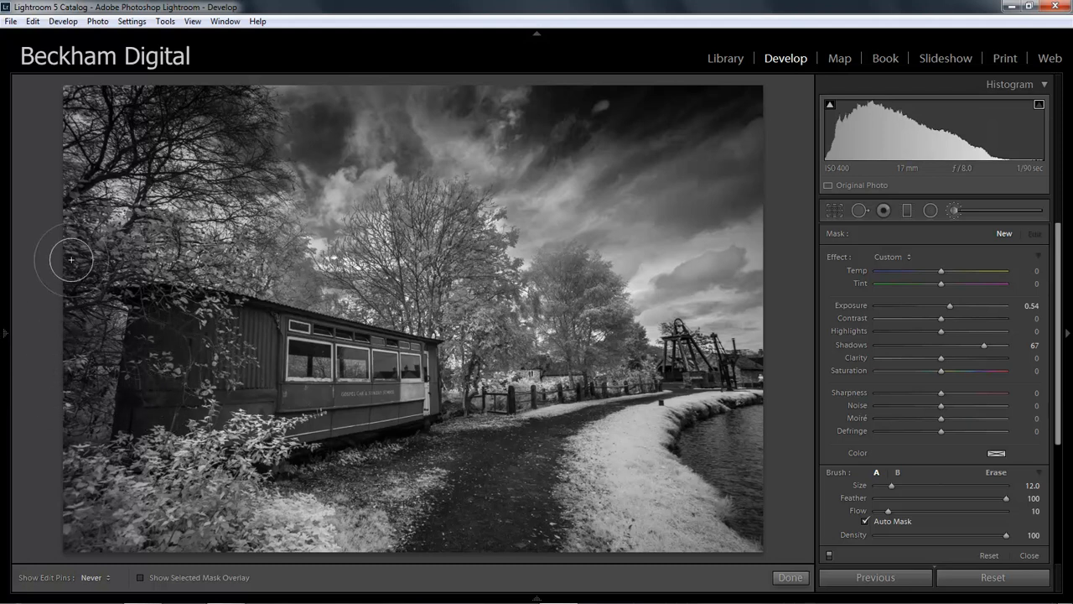
key("h")
mouse_move(96, 210)
left_mouse_down()
mouse_move(146, 132)
mouse_move(127, 141)
mouse_move(213, 89)
mouse_move(122, 126)
mouse_move(227, 99)
mouse_move(155, 97)
mouse_move(262, 142)
mouse_move(114, 101)
mouse_move(237, 118)
mouse_move(103, 104)
mouse_move(220, 149)
mouse_move(154, 100)
mouse_move(126, 100)
mouse_move(189, 97)
mouse_move(141, 106)
mouse_move(242, 160)
left_mouse_up()
key("h")
key("h")
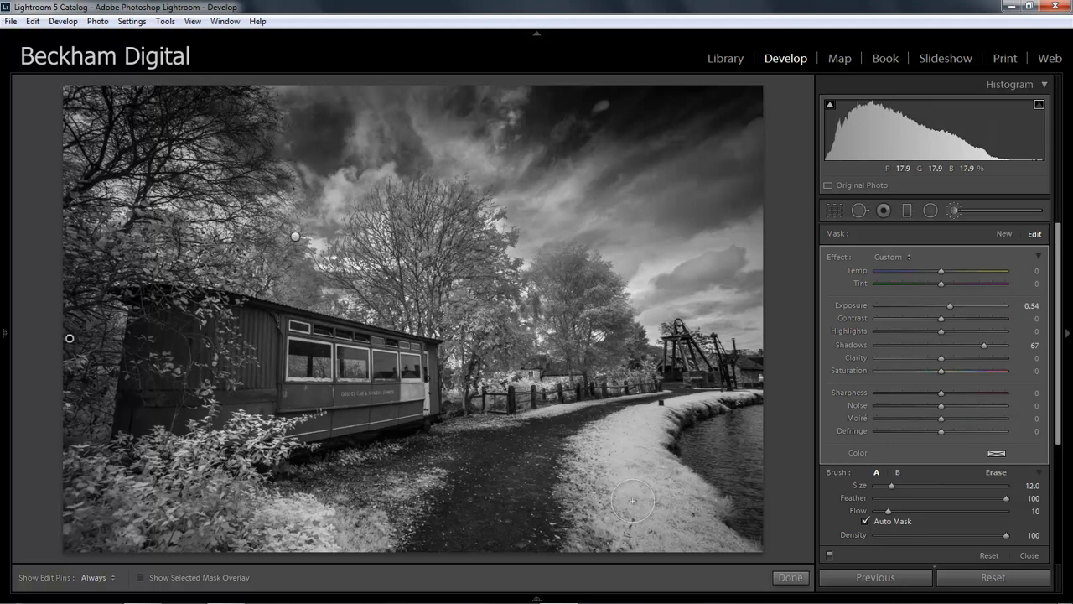
left_click(829, 555)
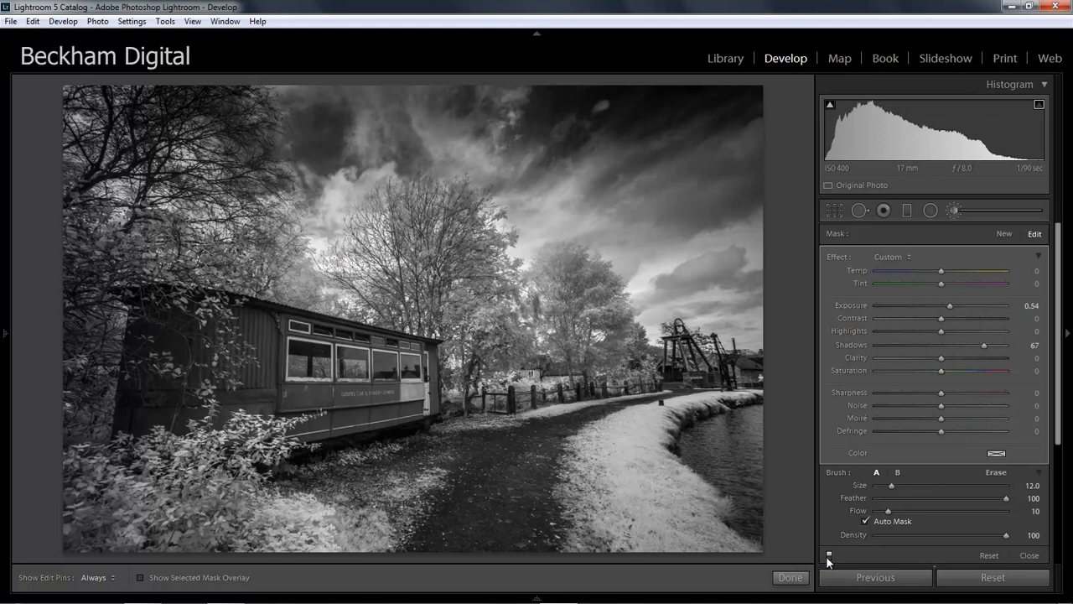
left_click(828, 555)
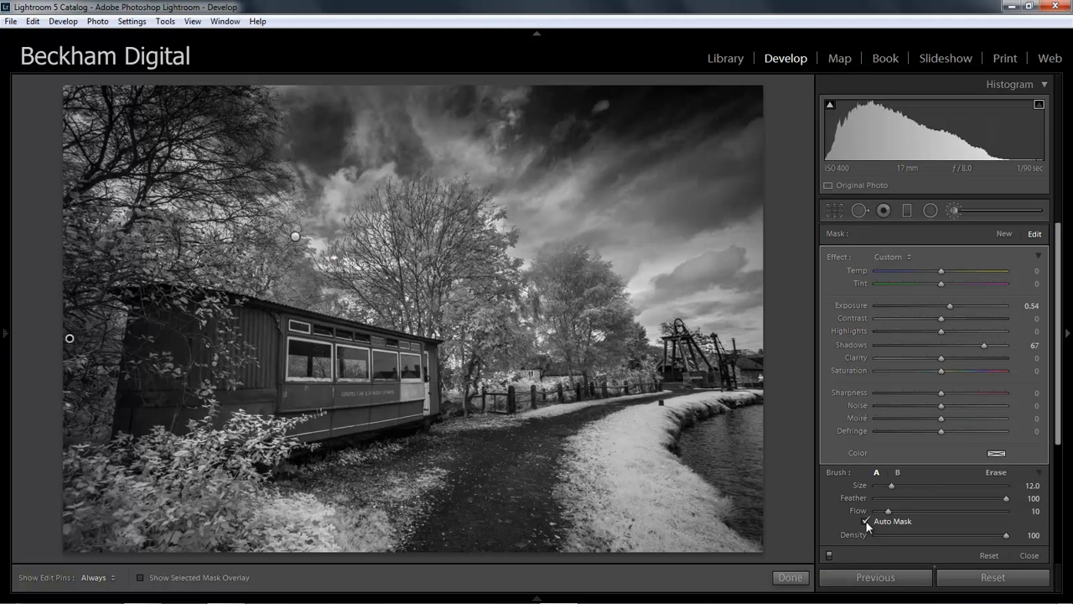
Raise the brush Exposure to 2.17, paint the carriage's dark end with a size 6 brush, and compare it with adjustments off and on.
mouse_move(950, 305)
left_mouse_down()
mouse_move(1002, 318)
mouse_move(899, 320)
mouse_move(975, 324)
left_mouse_up()
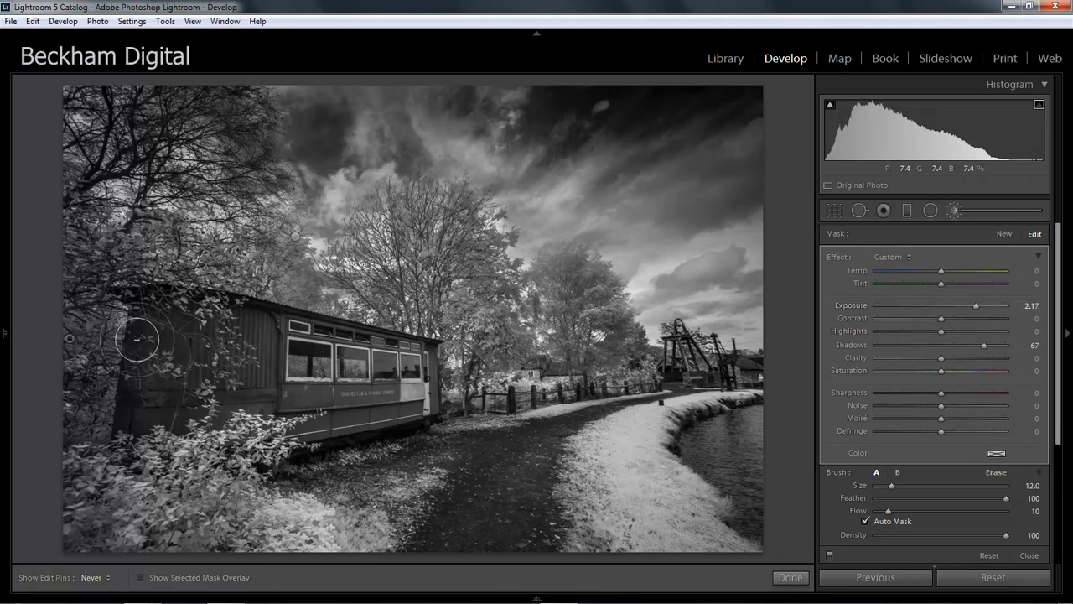
scroll(146, 381, "down", 6)
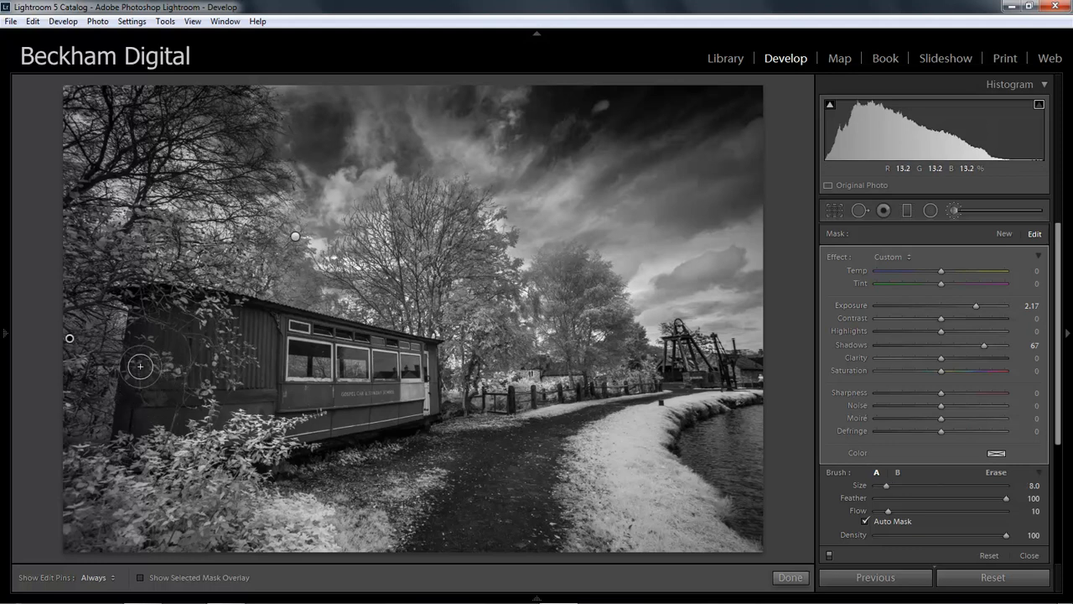
key("h")
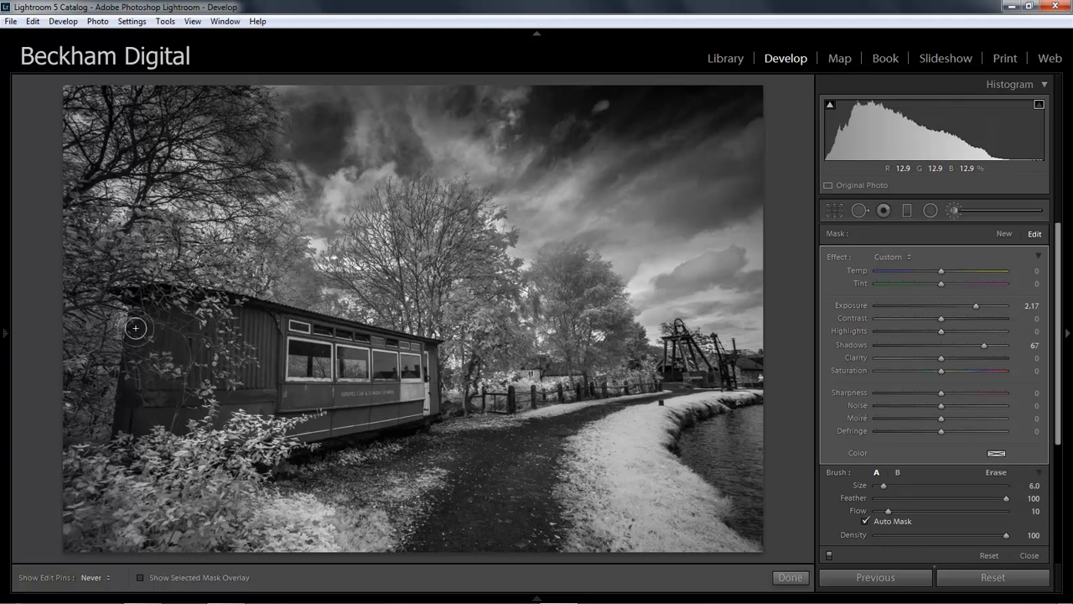
key("h")
key("h")
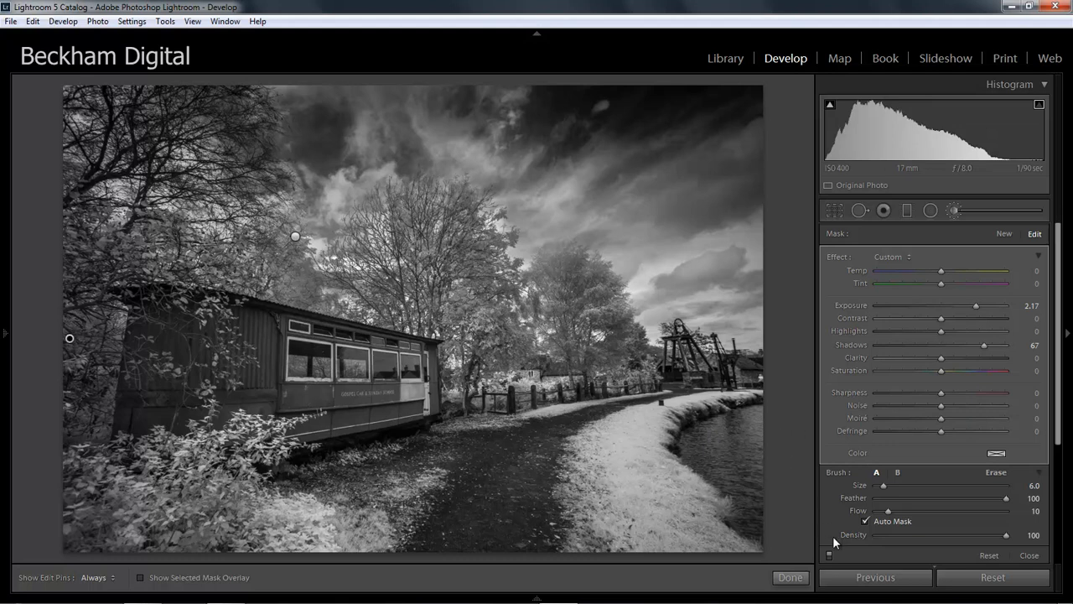
left_click(829, 558)
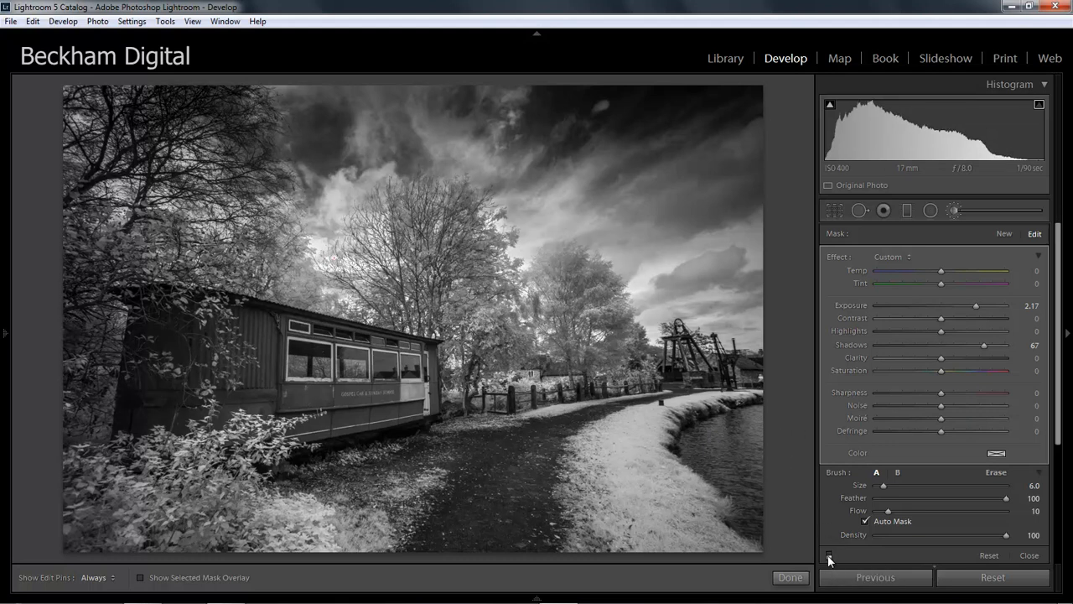
left_click(828, 555)
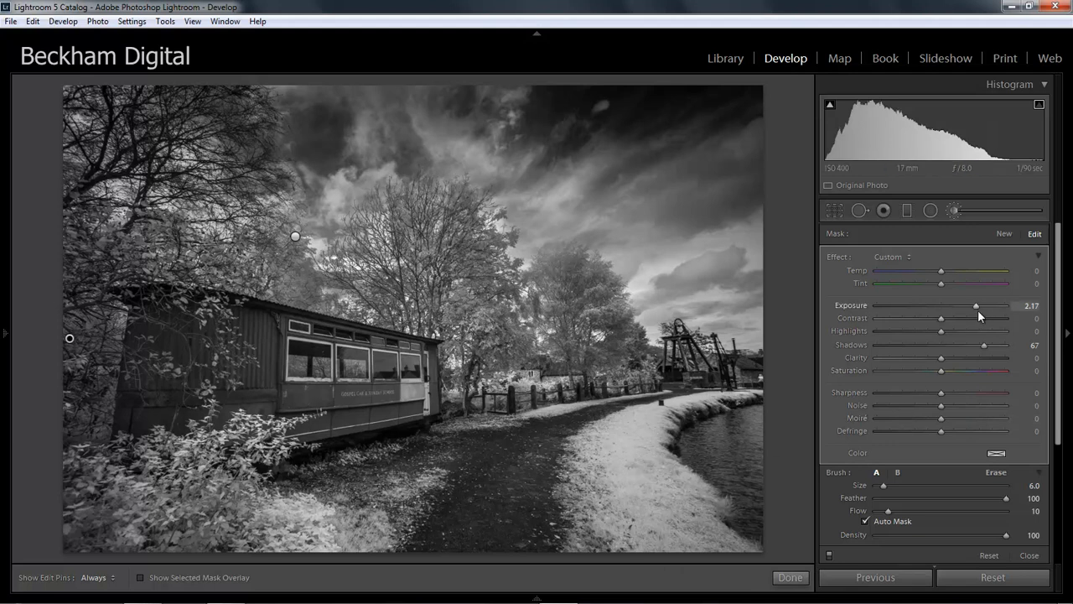
Set the brush Flow to 5 and Size to 7, and lighten the grass along the path and canal bank with the edit pins hidden.
scroll(693, 433, "up", 6)
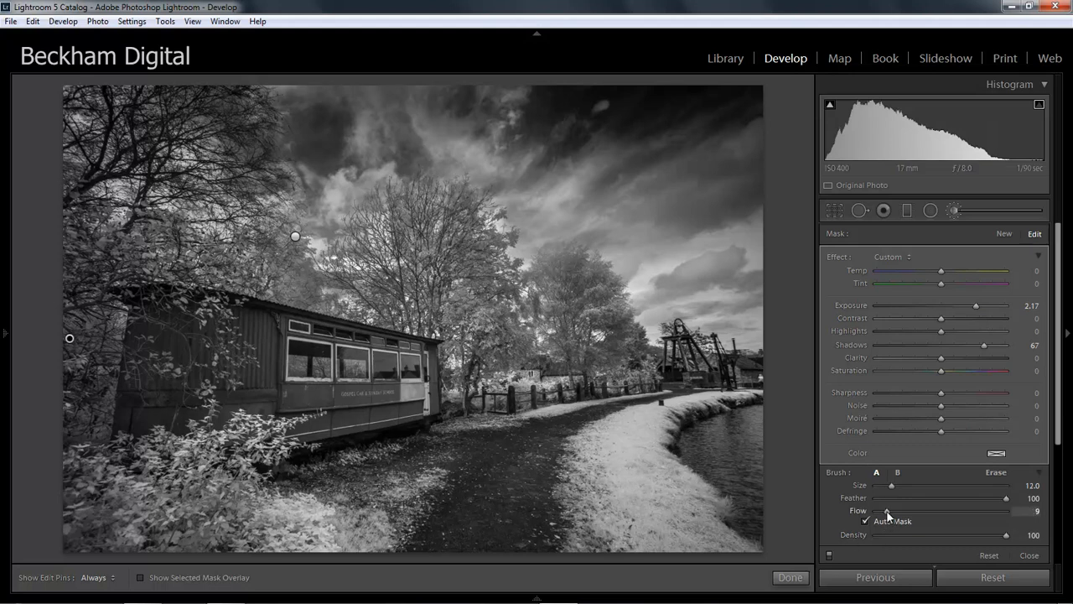
left_click_drag(884, 511, 881, 511)
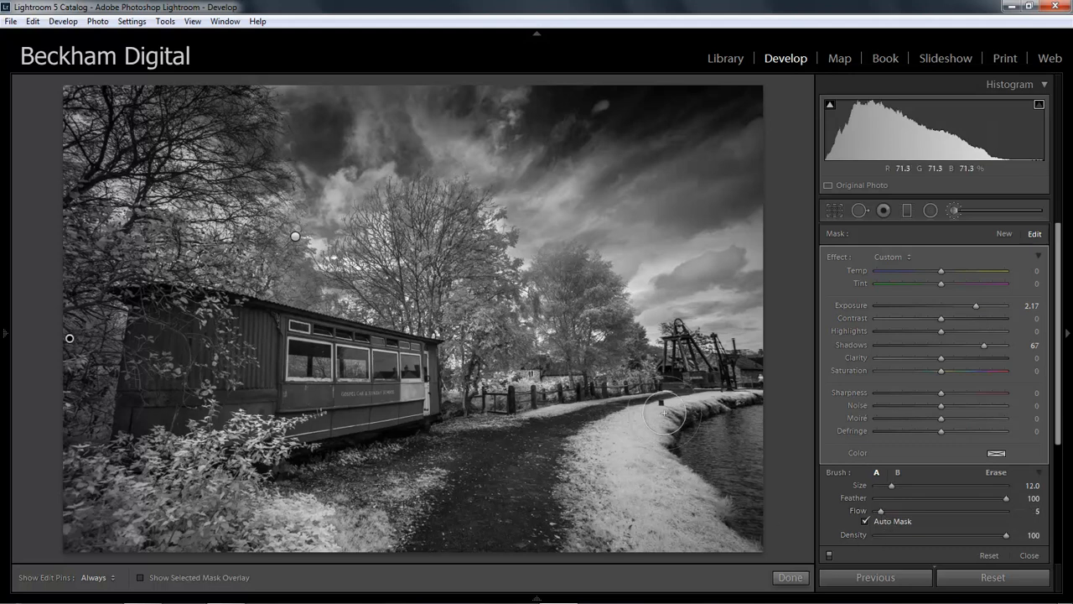
scroll(693, 403, "down", 5)
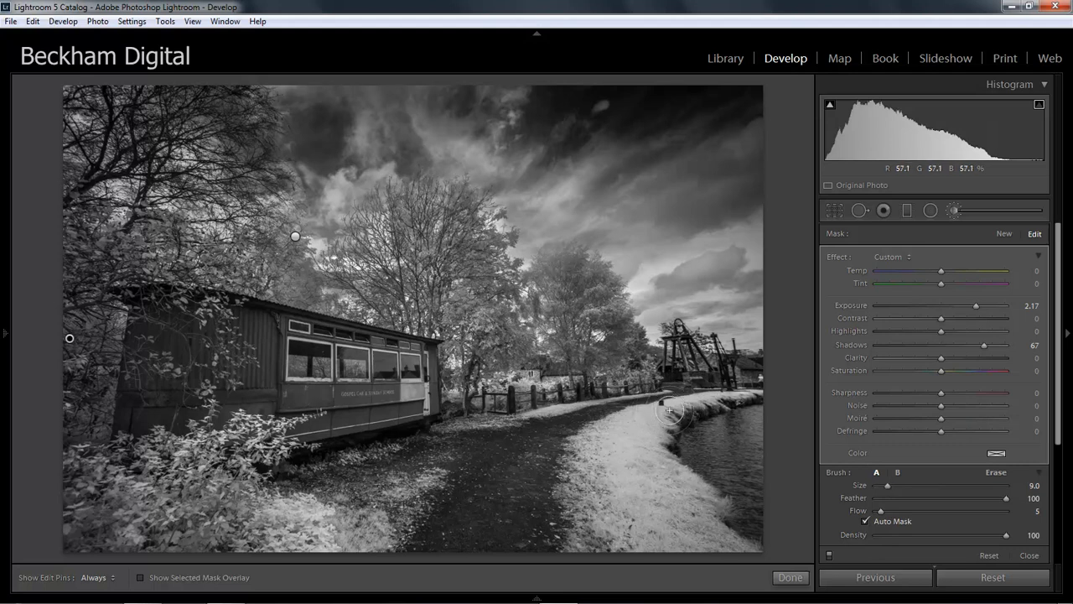
key("h")
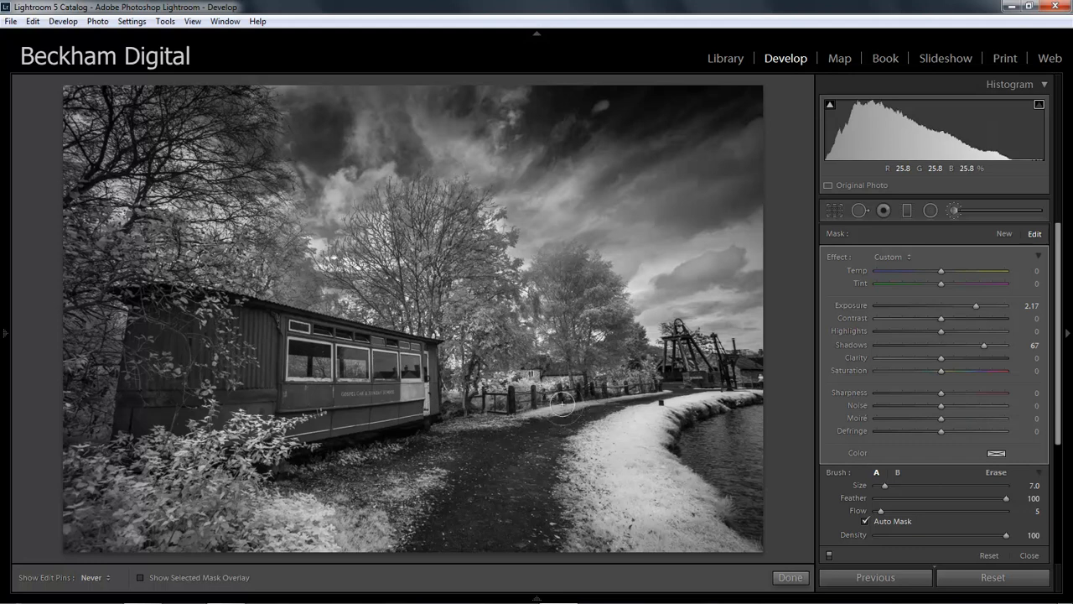
key("h")
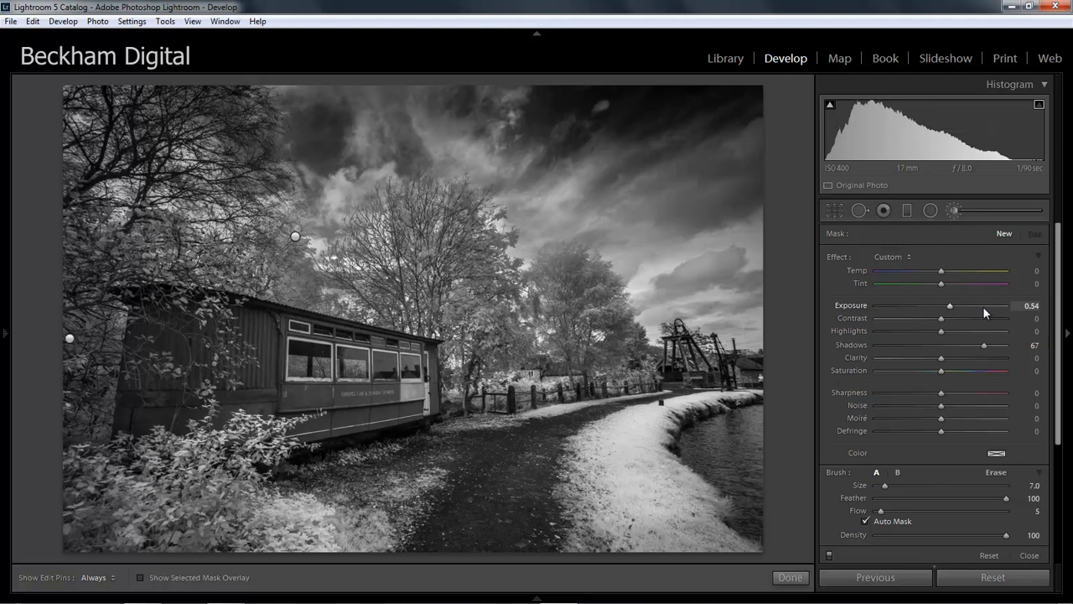
Apply the Auto Upright lens correction to straighten the photo.
left_click_drag(1059, 336, 1059, 457)
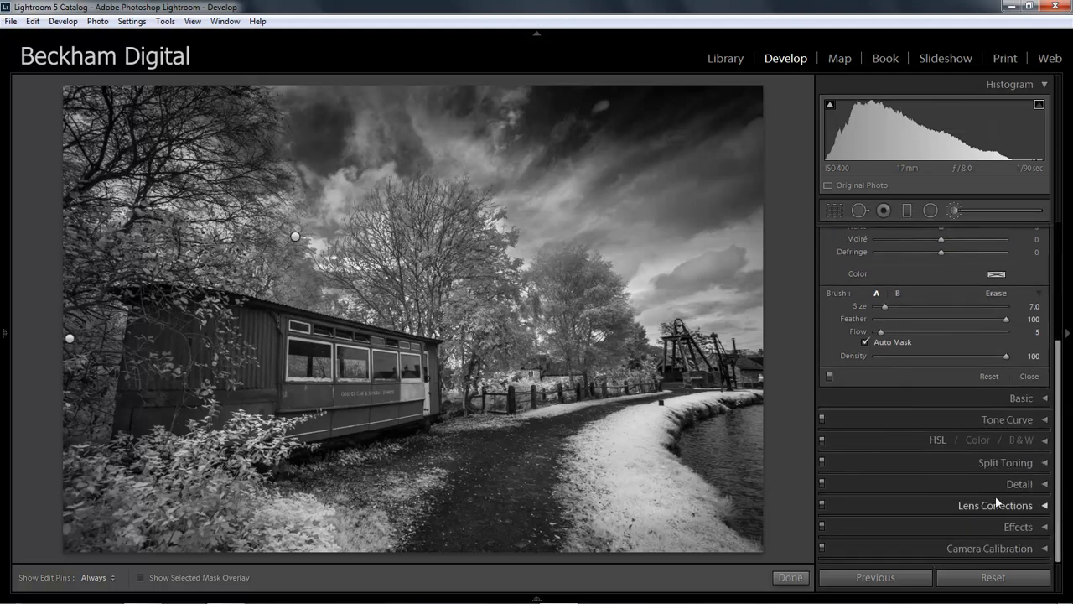
left_click(1044, 507)
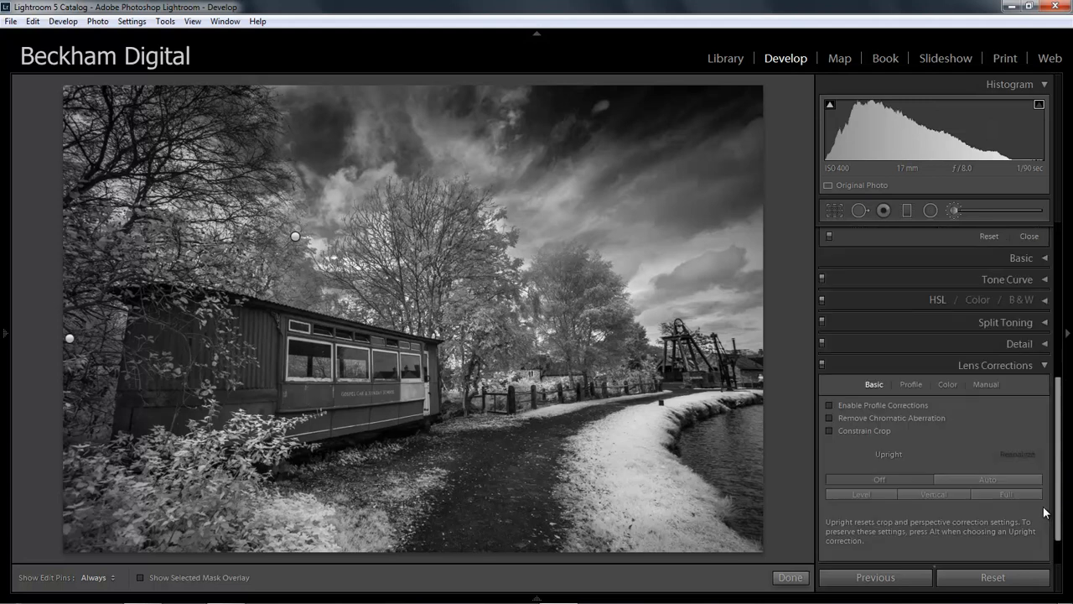
left_click(987, 479)
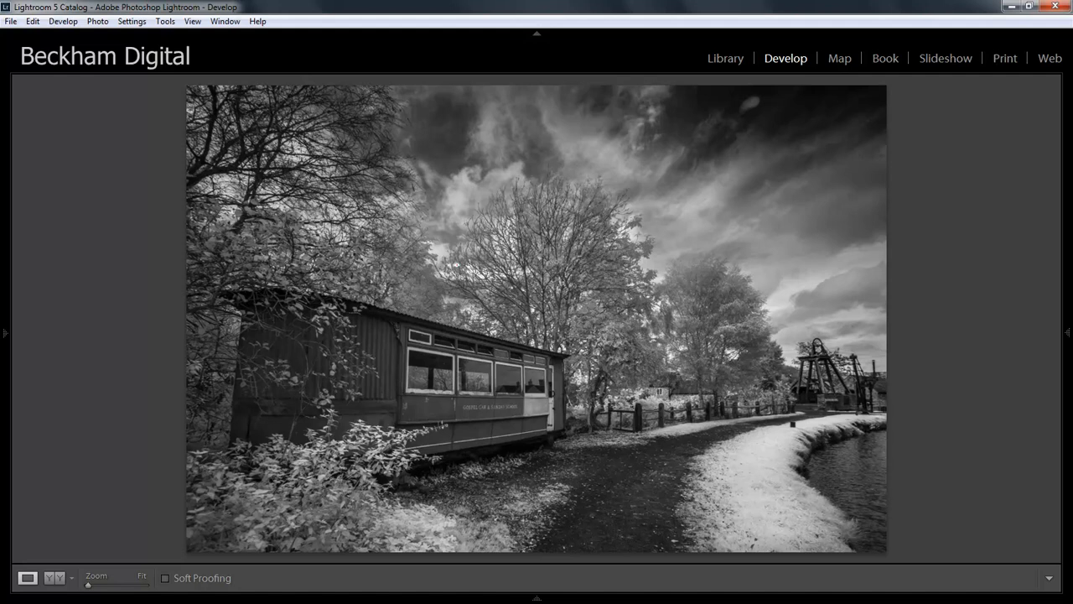
Black out the interface with Lights Out to view the finished photo on its own.
key("l")
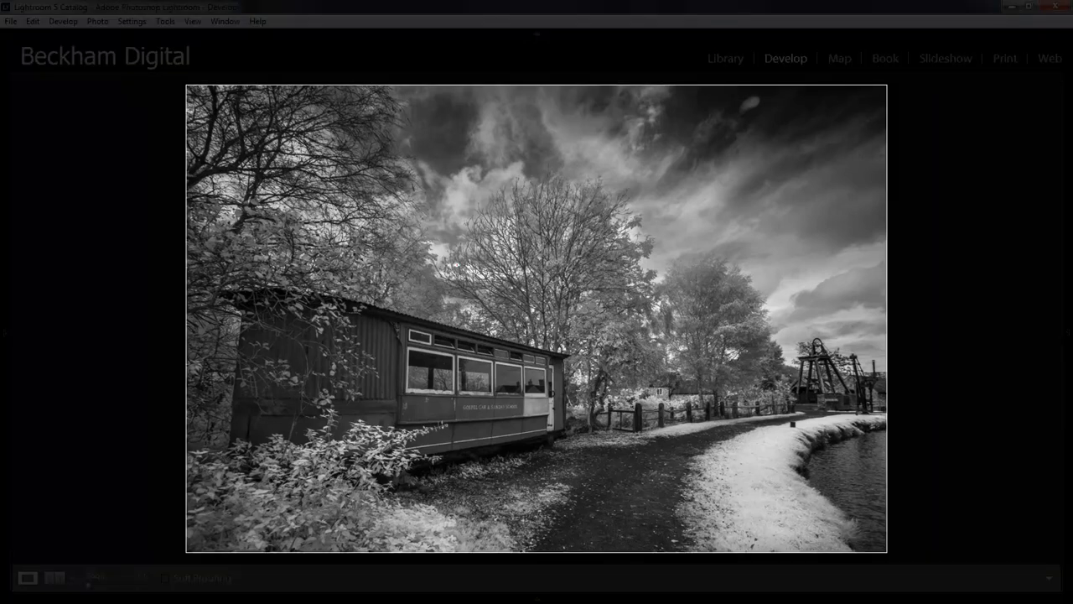
key("l")
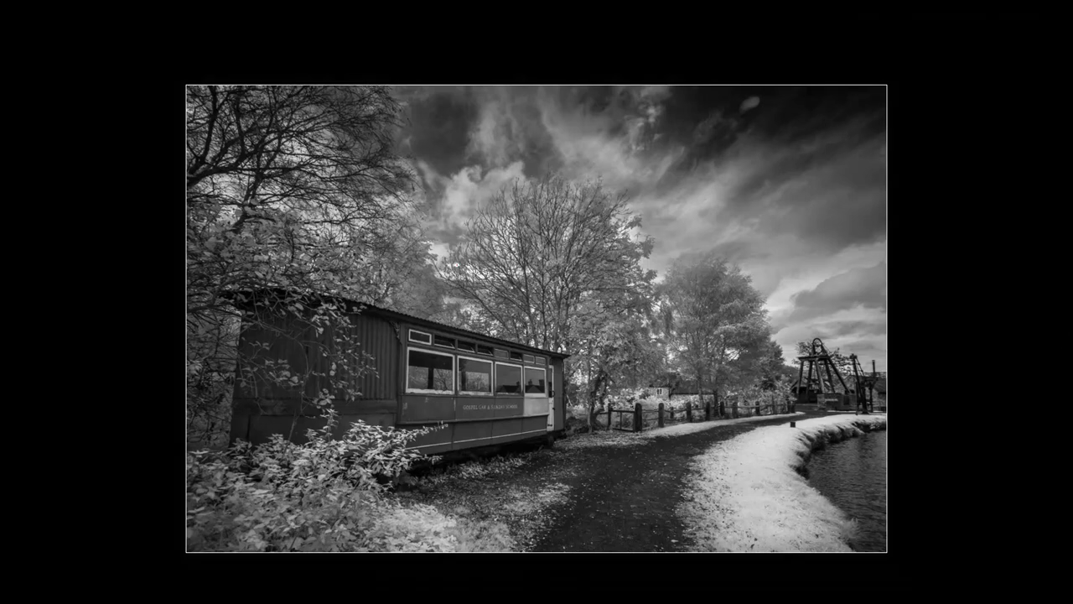